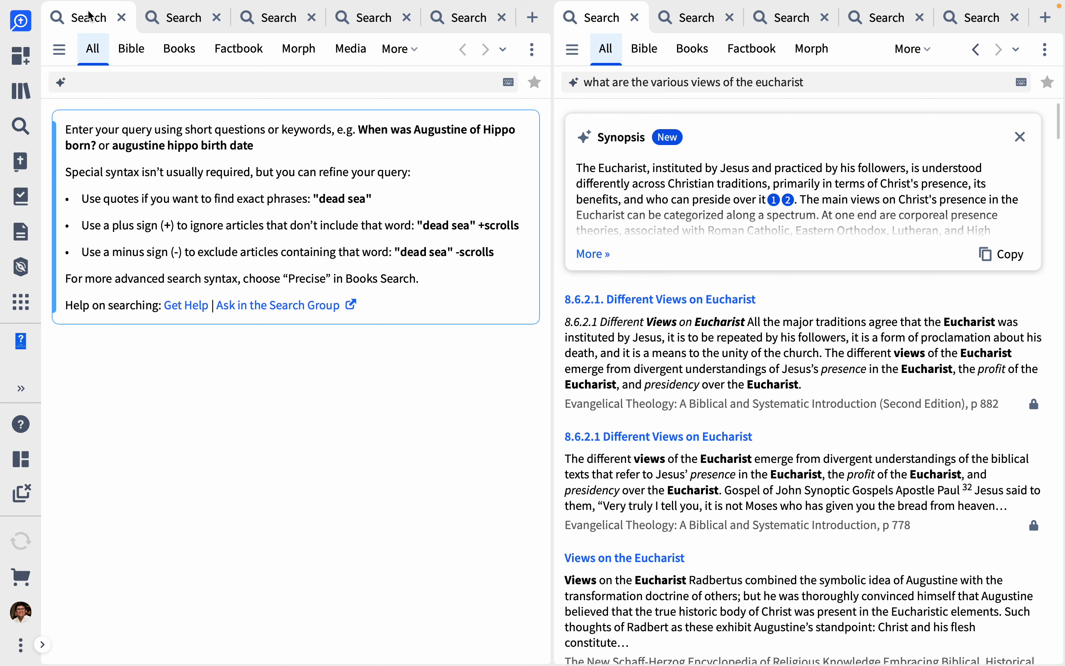
- Search All in the empty search panel for "when was Augustine of Hippo born"
{"action": "left_click", "coordinate": [23, 131]}
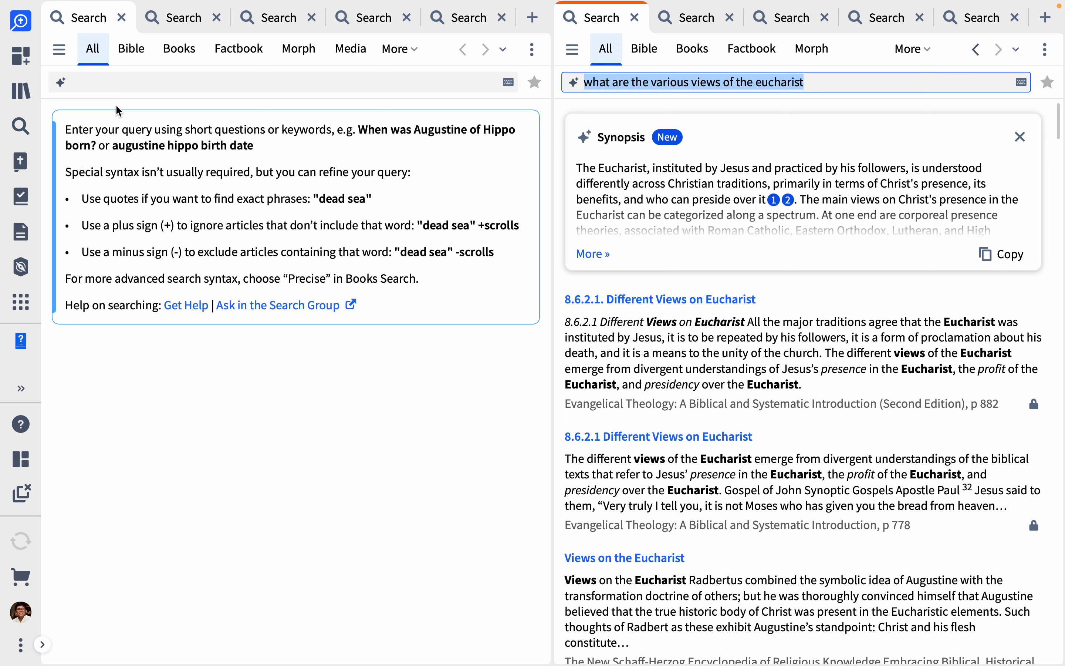
{"action": "left_click", "coordinate": [129, 84]}
{"action": "type", "text": "whend"}
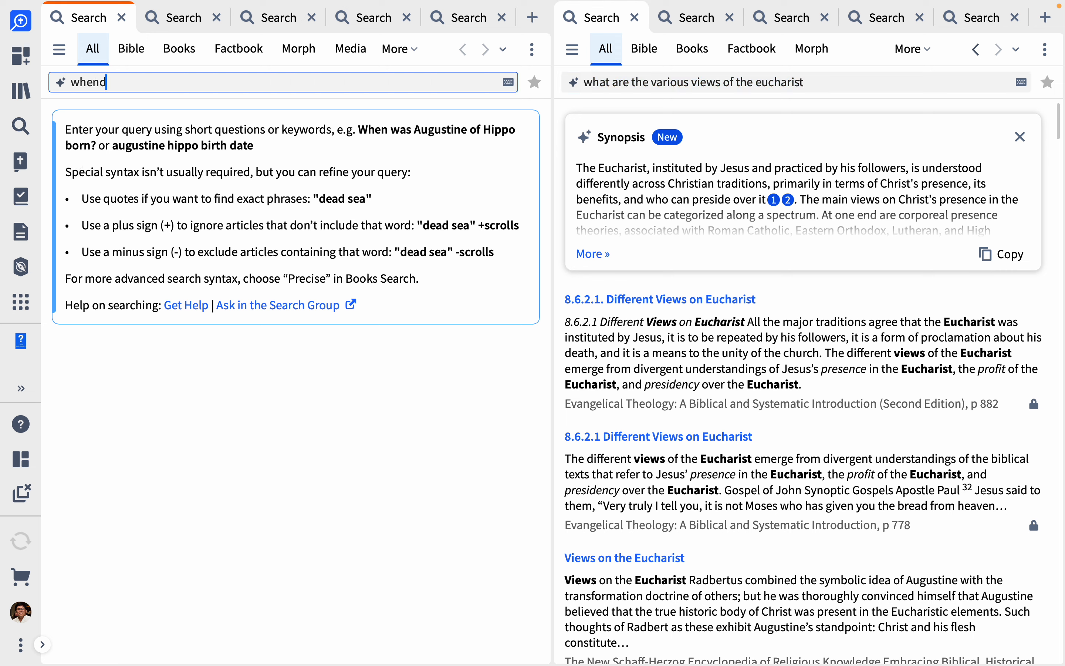
{"action": "key", "text": "BackSpace"}
{"action": "type", "text": "was Augus"}
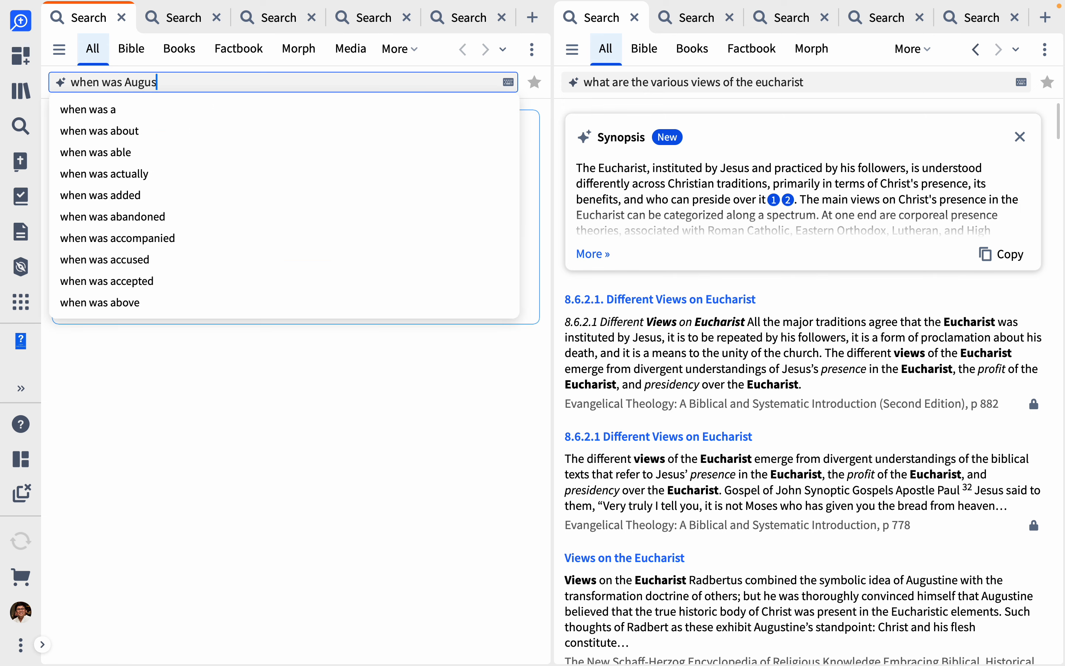
{"action": "type", "text": "tine of Hipp"}
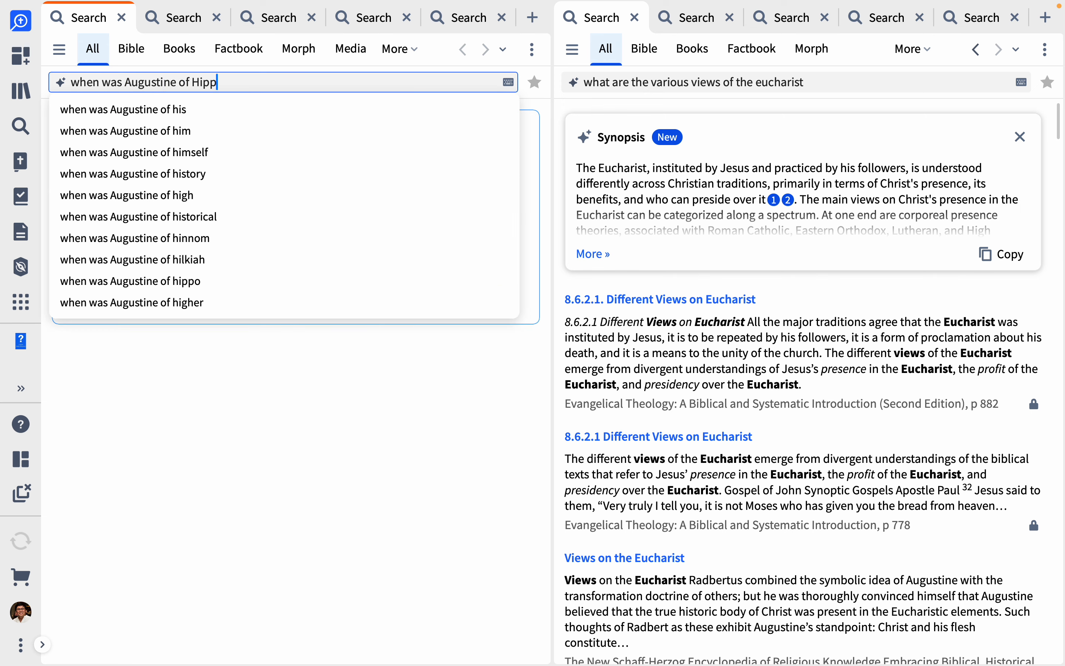
{"action": "type", "text": "o born"}
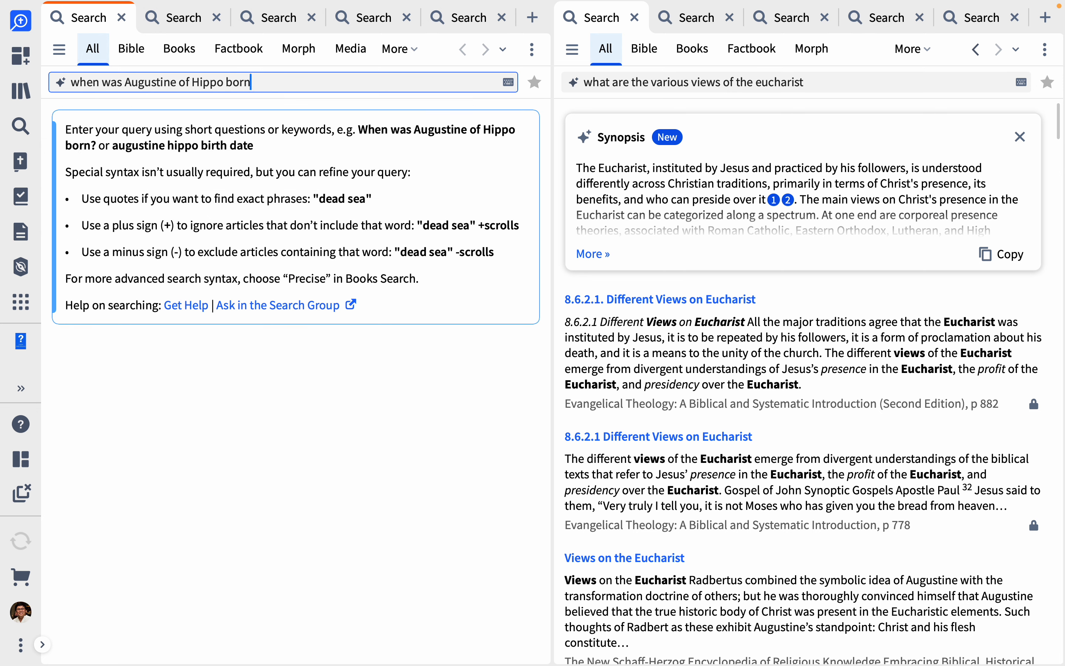
{"action": "key", "text": "Return"}
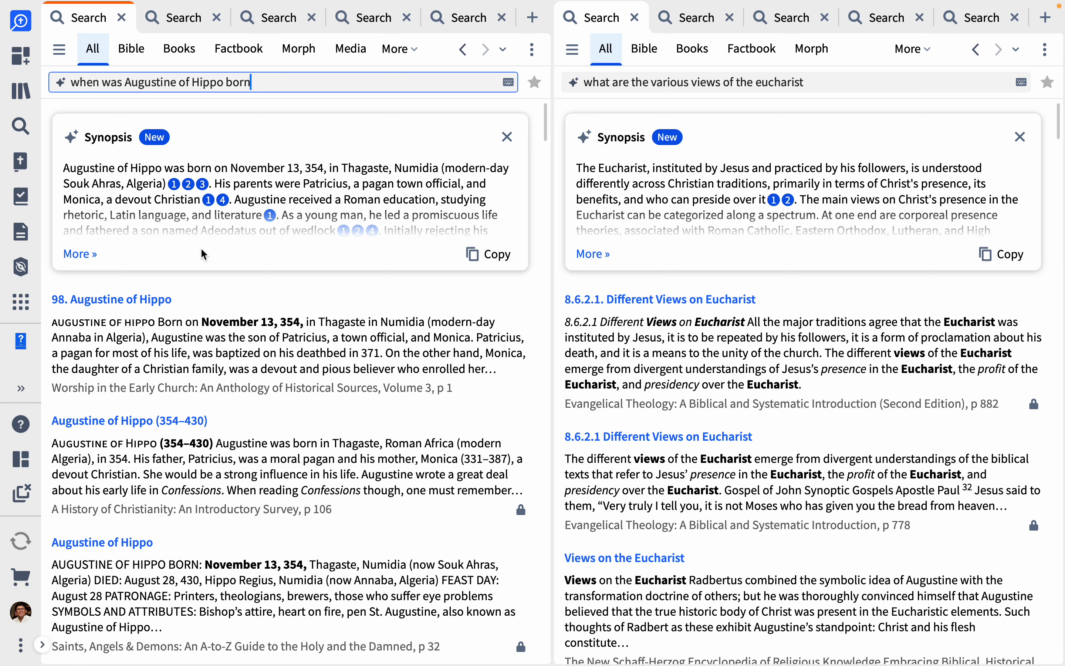
- Expand the Synopsis for the Augustine query and compare its cited sources with the search results beneath it
{"action": "left_click", "coordinate": [80, 254]}
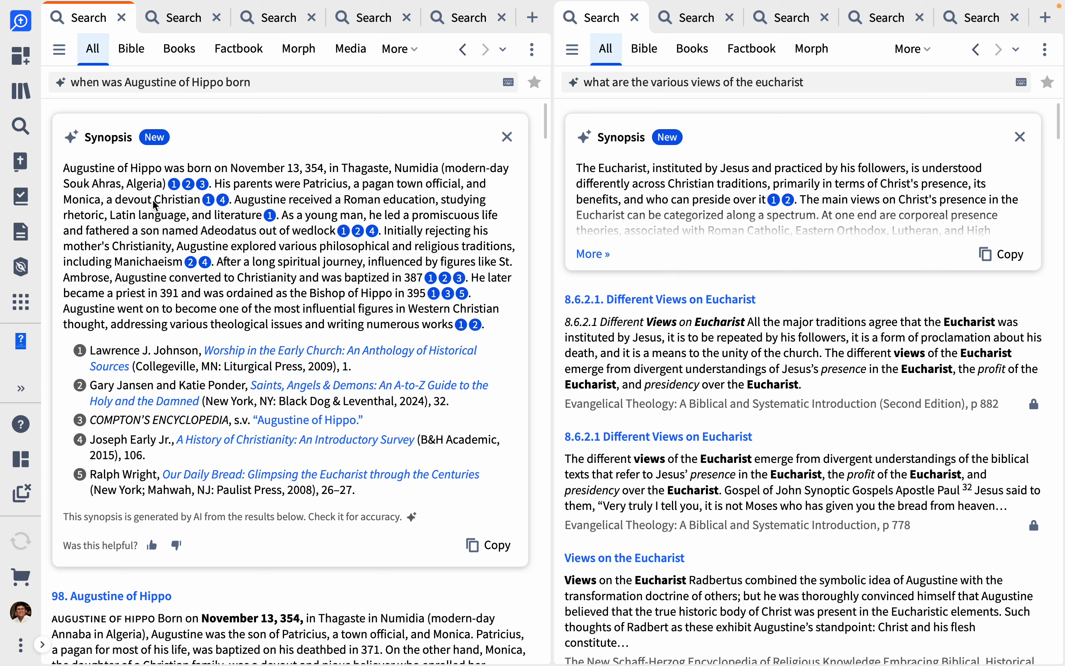
{"action": "mouse_move", "coordinate": [134, 367]}
{"action": "mouse_move", "coordinate": [175, 189]}
{"action": "scroll", "coordinate": [395, 450], "scroll_direction": "down", "scroll_amount": 6}
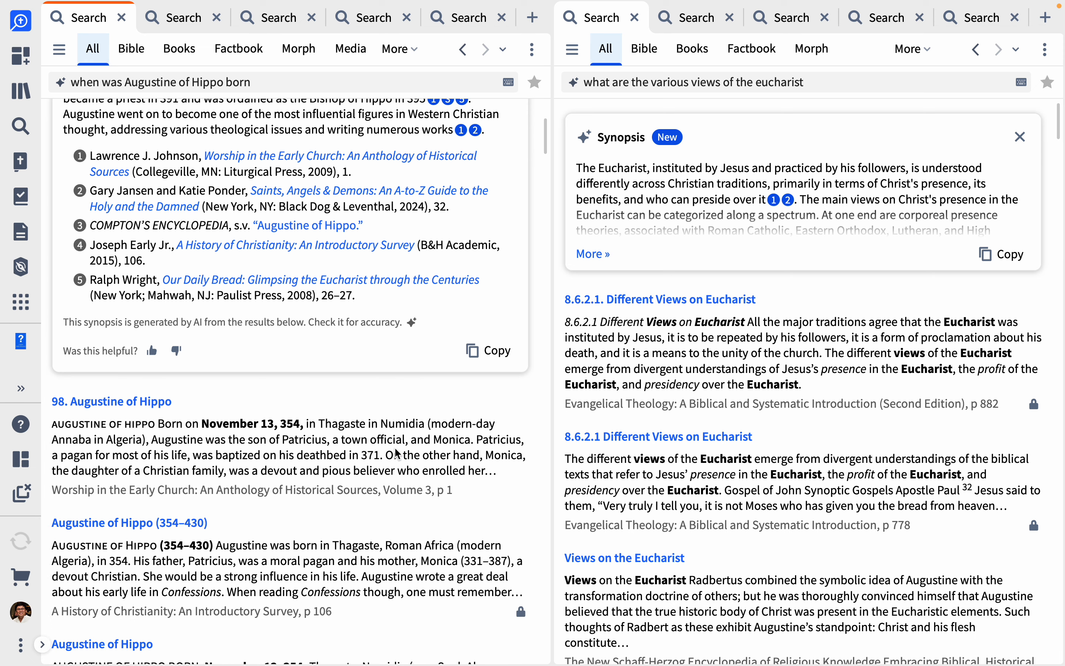
{"action": "scroll", "coordinate": [396, 453], "scroll_direction": "down", "scroll_amount": 3}
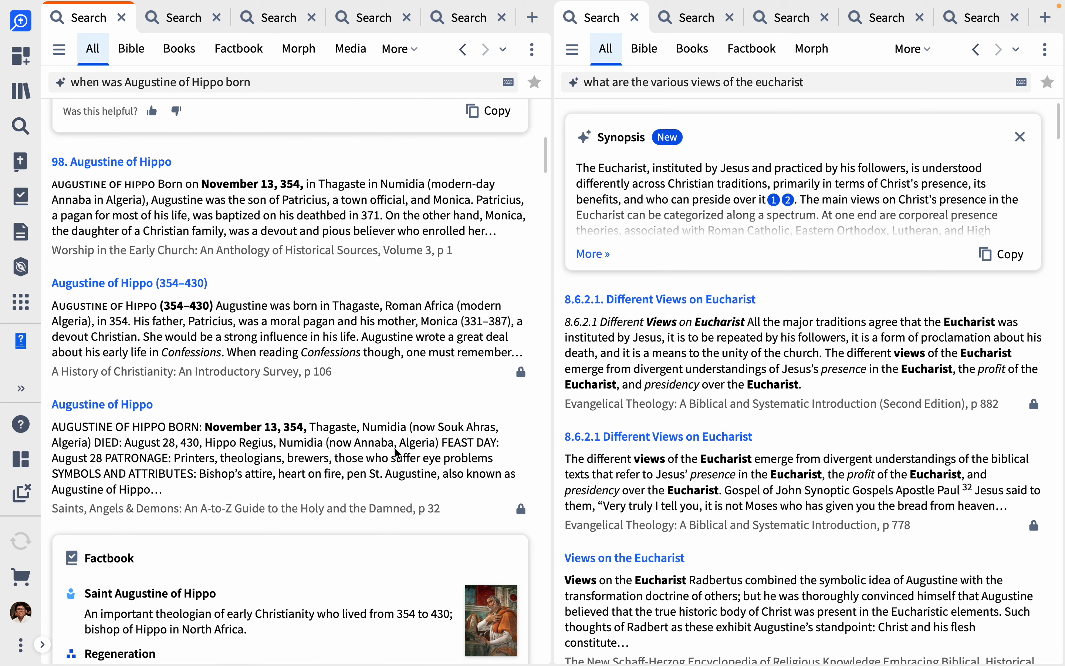
{"action": "scroll", "coordinate": [206, 205], "scroll_direction": "up", "scroll_amount": 4}
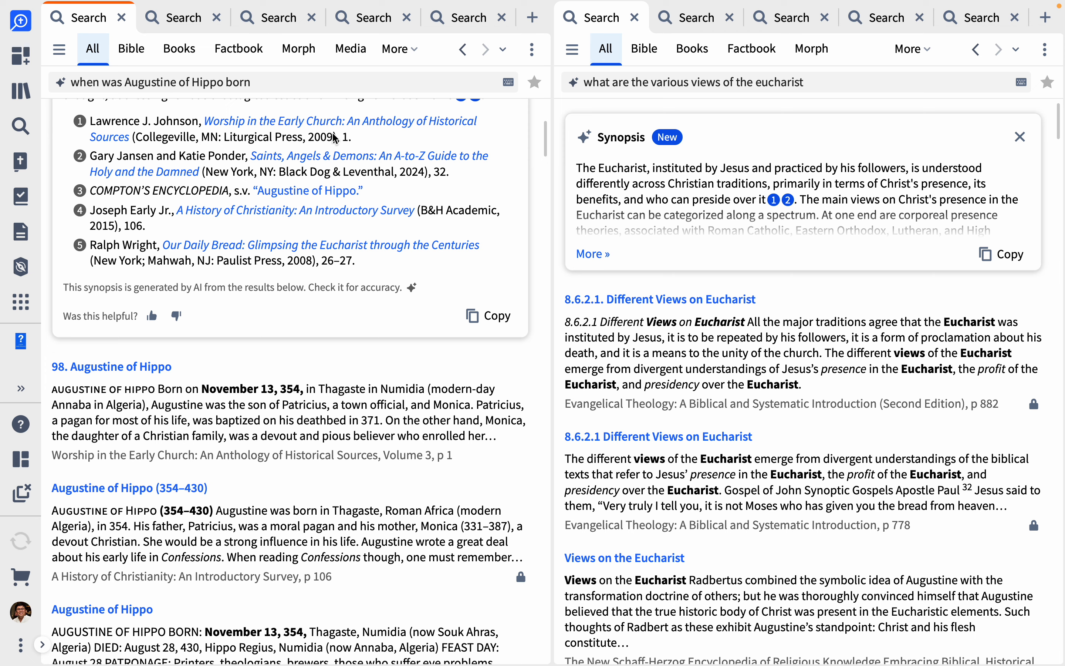
{"action": "mouse_move", "coordinate": [61, 463]}
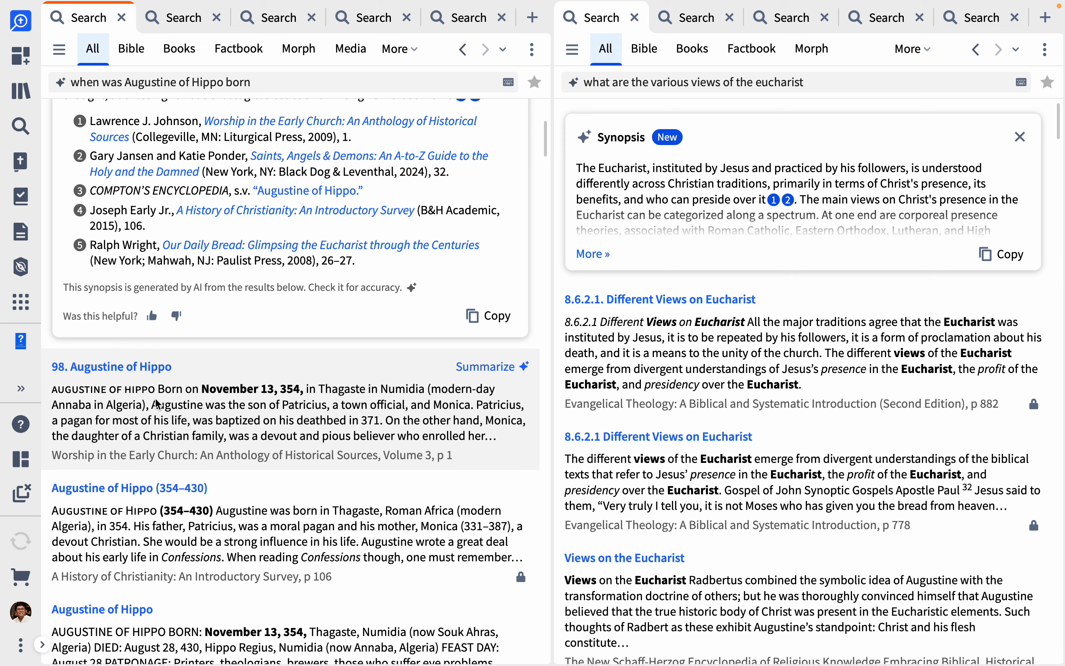
- Open the "98. Augustine of Hippo" result and enlarge the text size of the book
{"action": "left_click", "coordinate": [156, 377]}
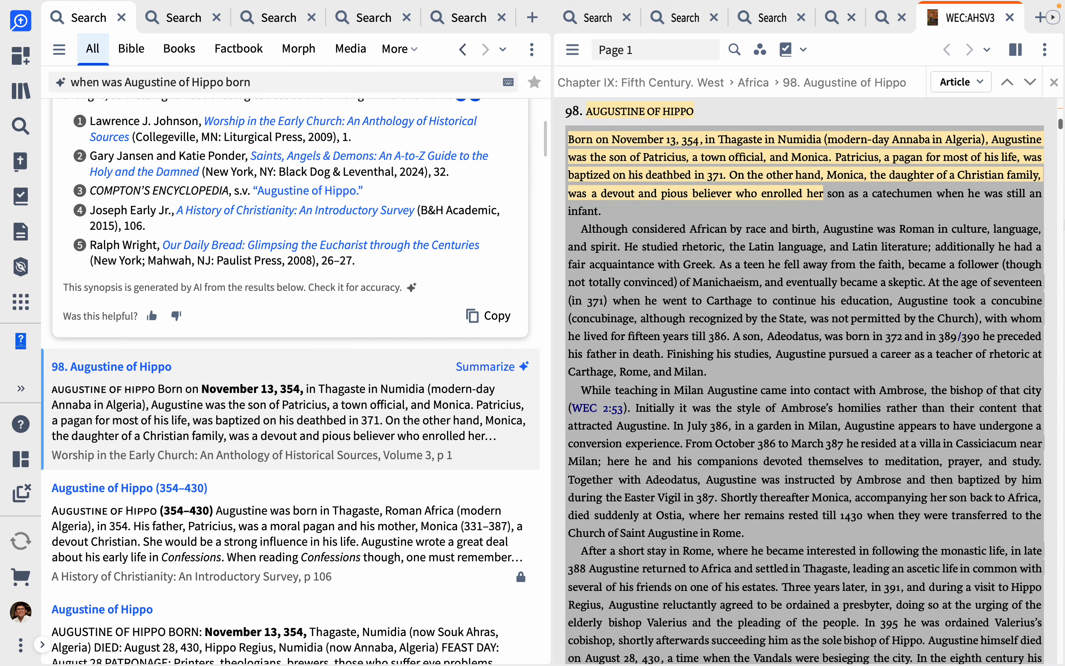
{"action": "left_click", "coordinate": [1046, 51]}
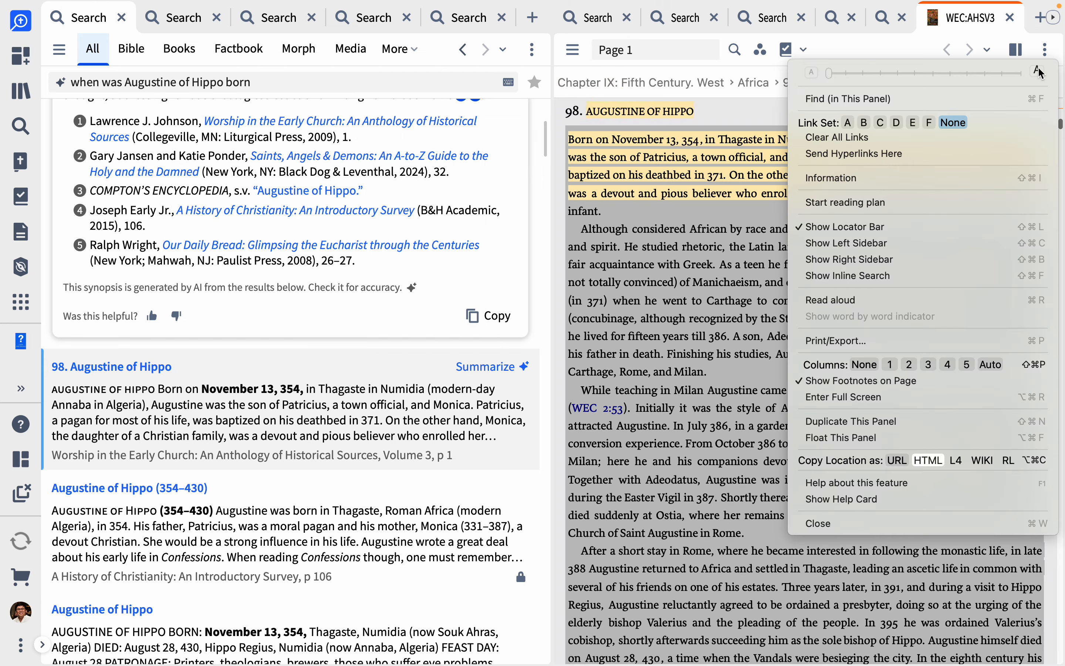
{"action": "left_click", "coordinate": [1039, 72]}
{"action": "left_click", "coordinate": [1039, 72]}
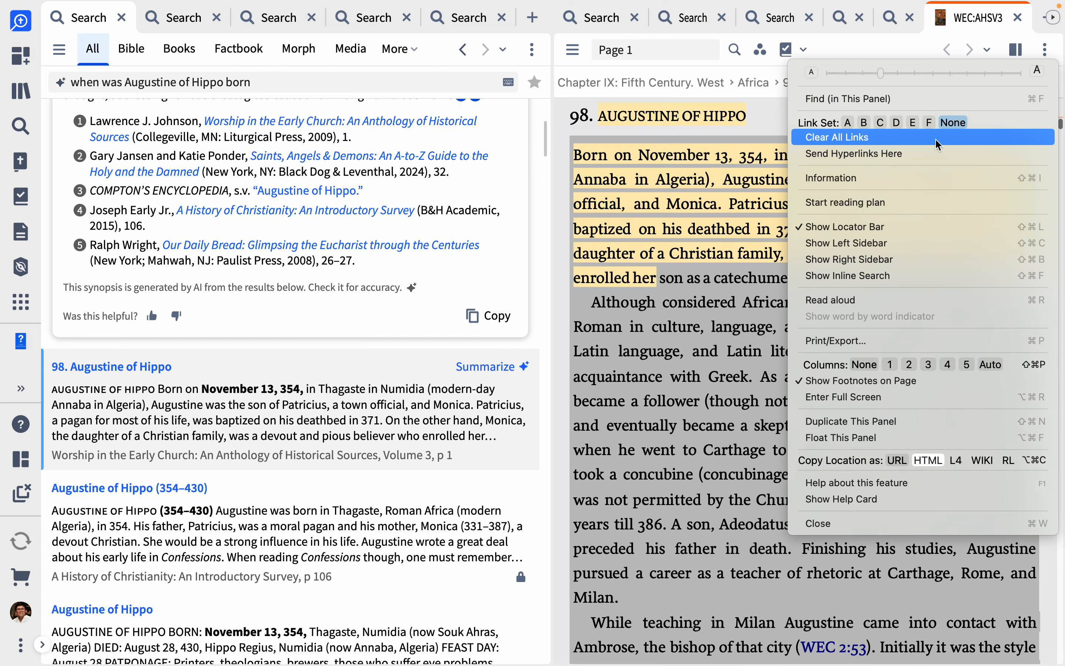
{"action": "left_click", "coordinate": [813, 72]}
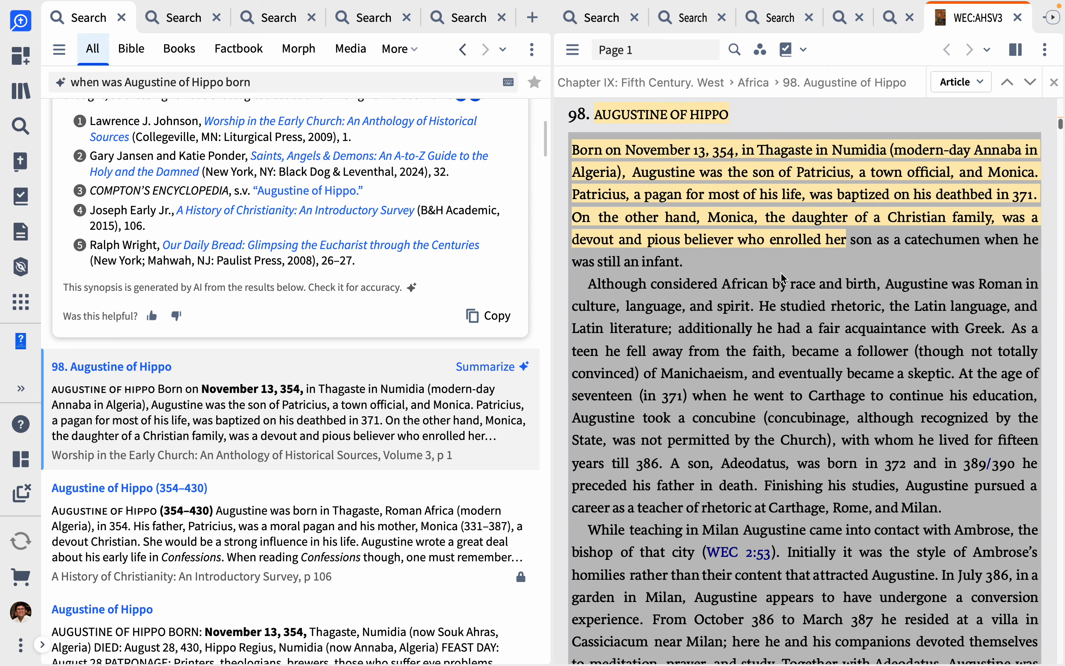
- View the information card of the opened Worship in the Early Church volume, and close the book
{"action": "mouse_move", "coordinate": [948, 24]}
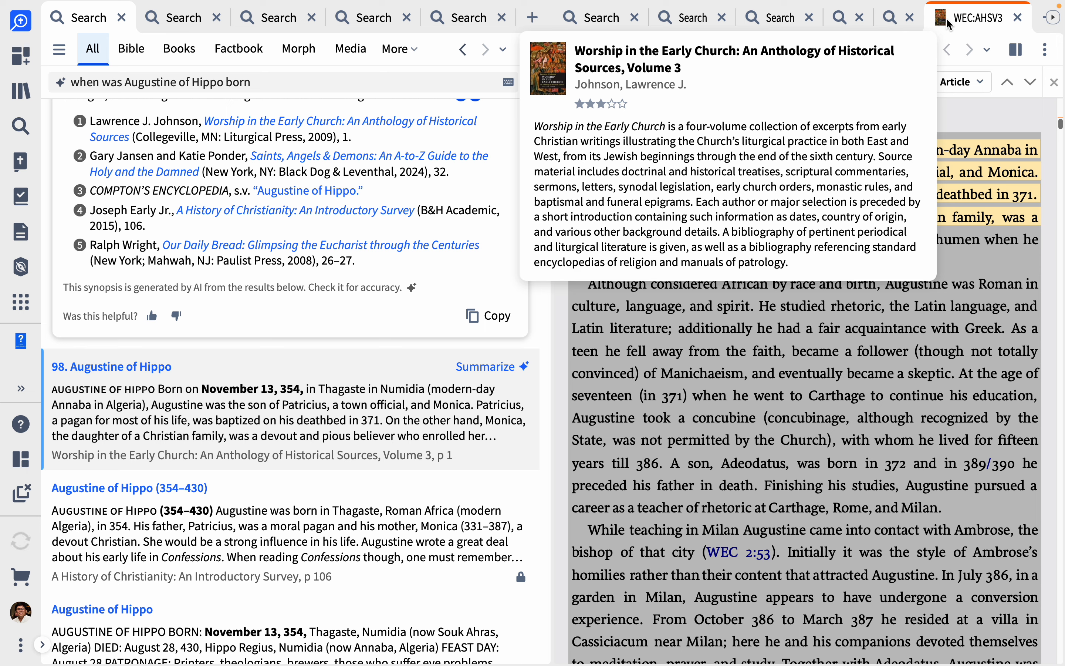
{"action": "left_click", "coordinate": [1019, 19]}
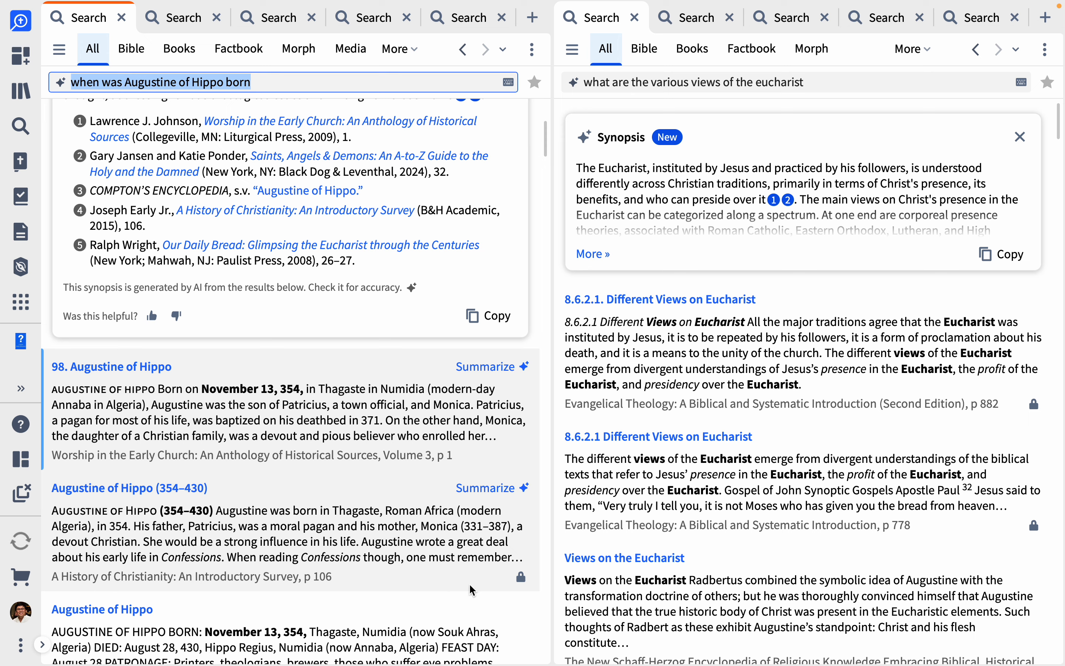
- Preview the locked book behind the "Augustine of Hippo (354–430)" result through its table of contents, and close the preview
{"action": "mouse_move", "coordinate": [522, 578]}
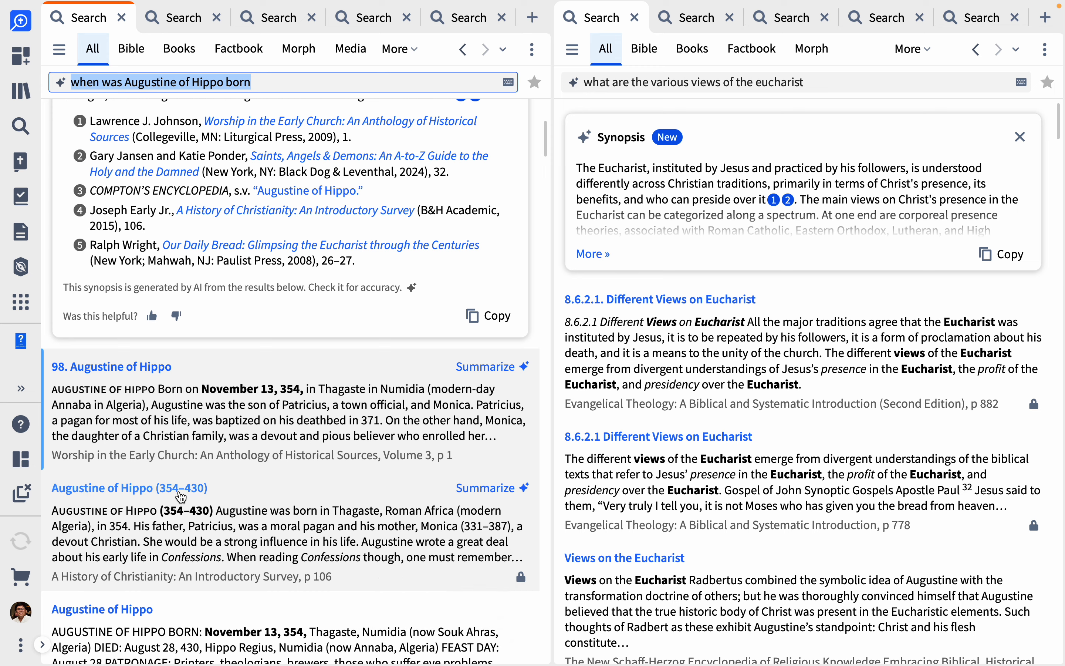
{"action": "left_click", "coordinate": [183, 489]}
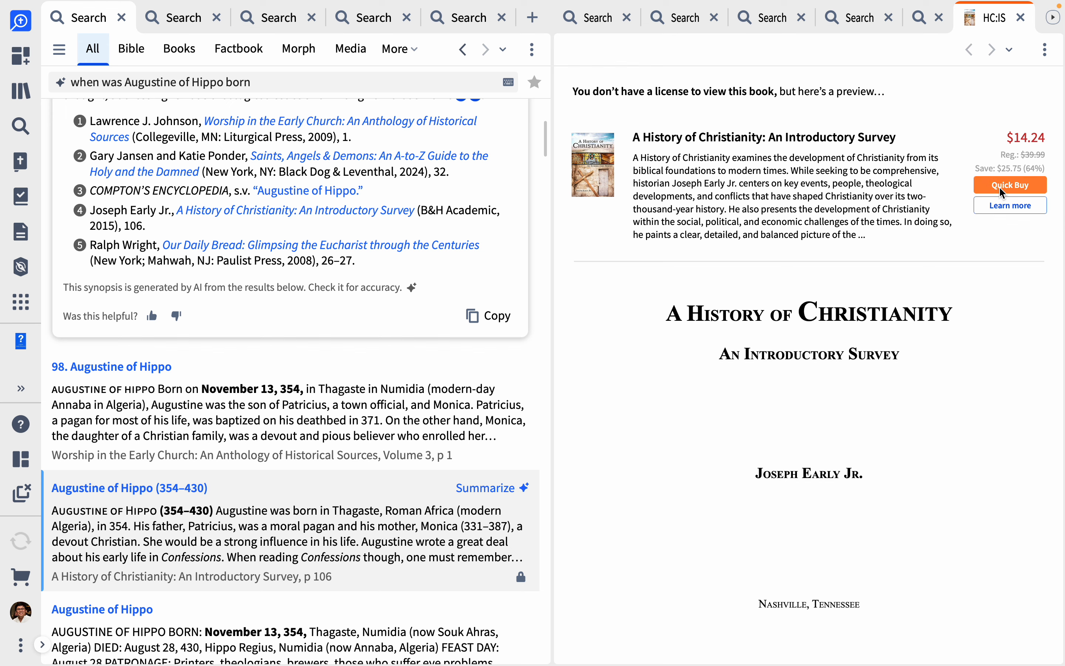
{"action": "scroll", "coordinate": [955, 405], "scroll_direction": "down", "scroll_amount": 10}
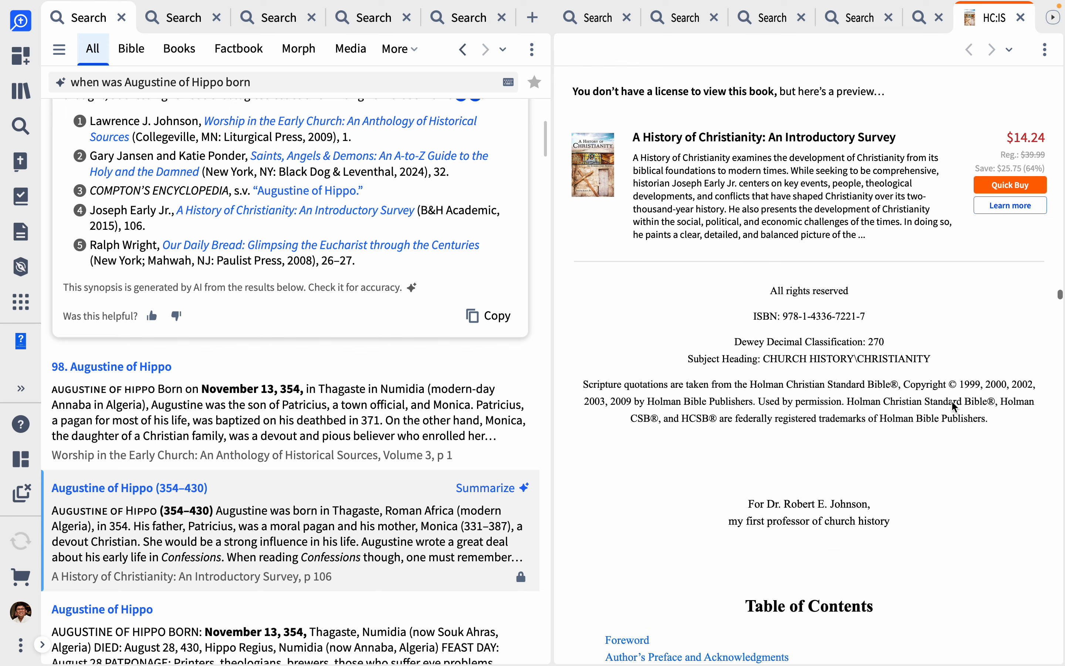
{"action": "scroll", "coordinate": [955, 405], "scroll_direction": "down", "scroll_amount": 12}
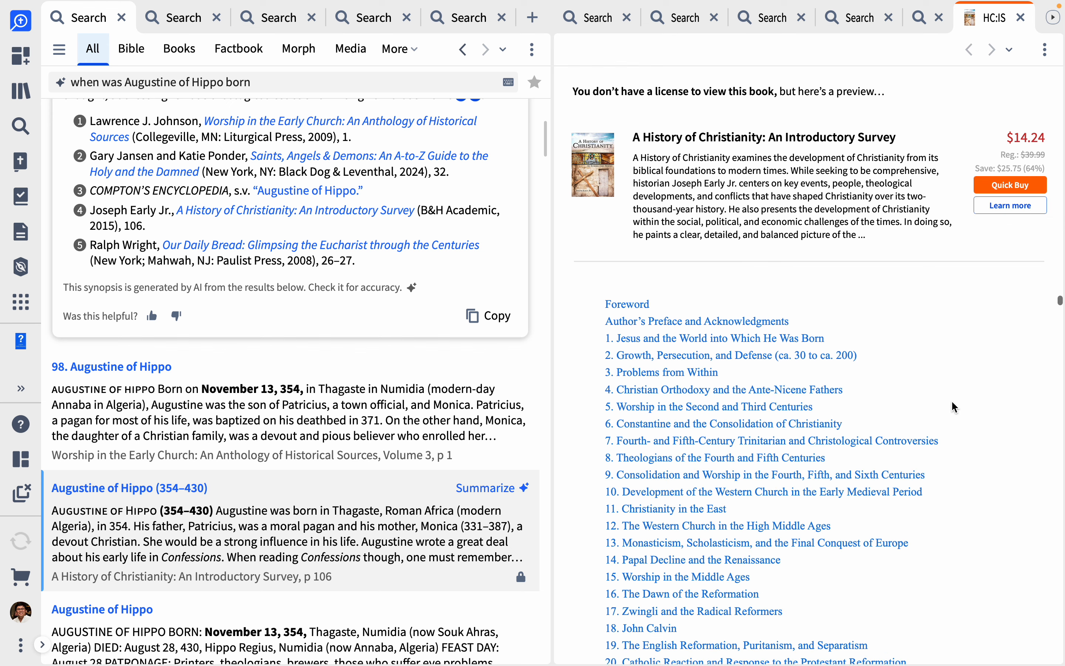
{"action": "left_click", "coordinate": [1024, 19]}
- Check the lock on the Saints, Angels & Demons result, and open the "Augustine of Hippo" article from Compton's Encyclopedia
{"action": "scroll", "coordinate": [338, 424], "scroll_direction": "down", "scroll_amount": 3}
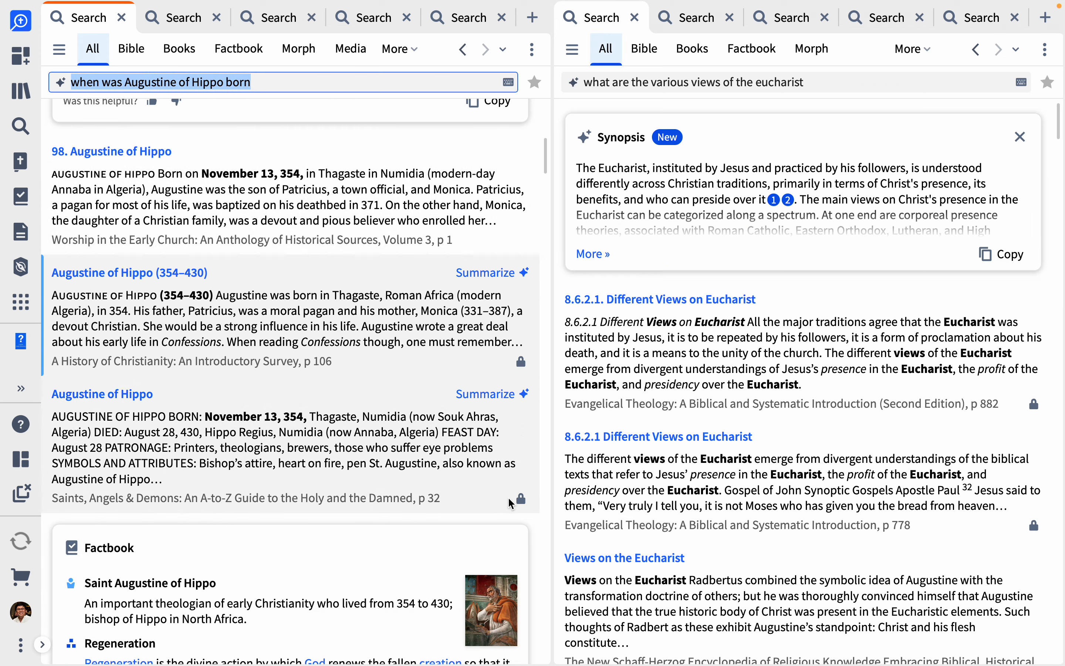
{"action": "mouse_move", "coordinate": [521, 502]}
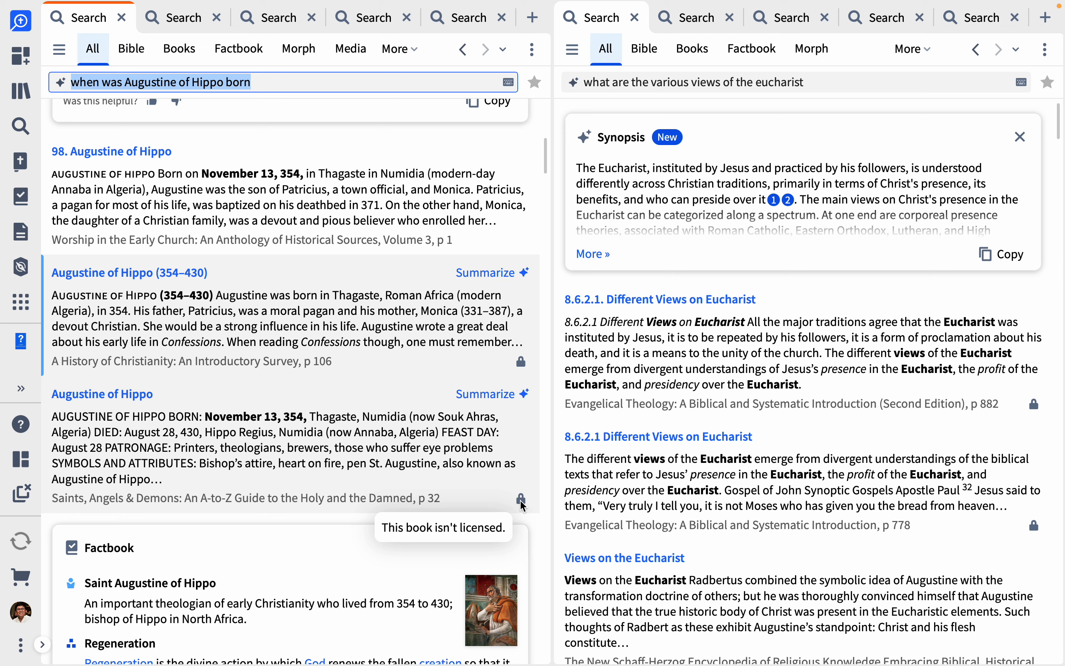
{"action": "scroll", "coordinate": [453, 493], "scroll_direction": "down", "scroll_amount": 7}
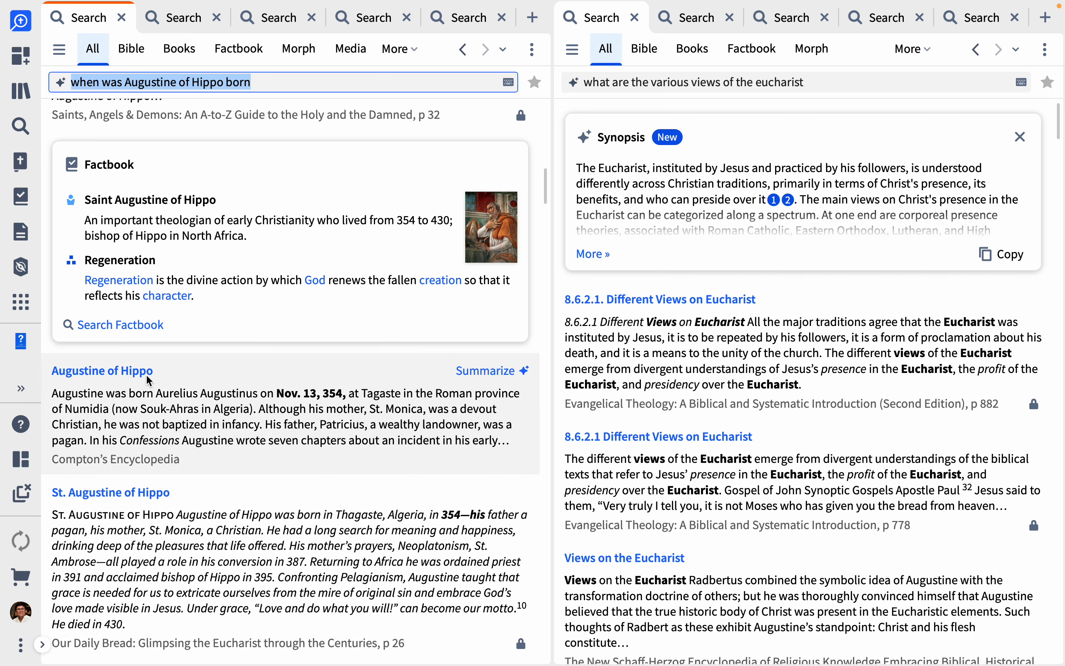
{"action": "left_click", "coordinate": [132, 374]}
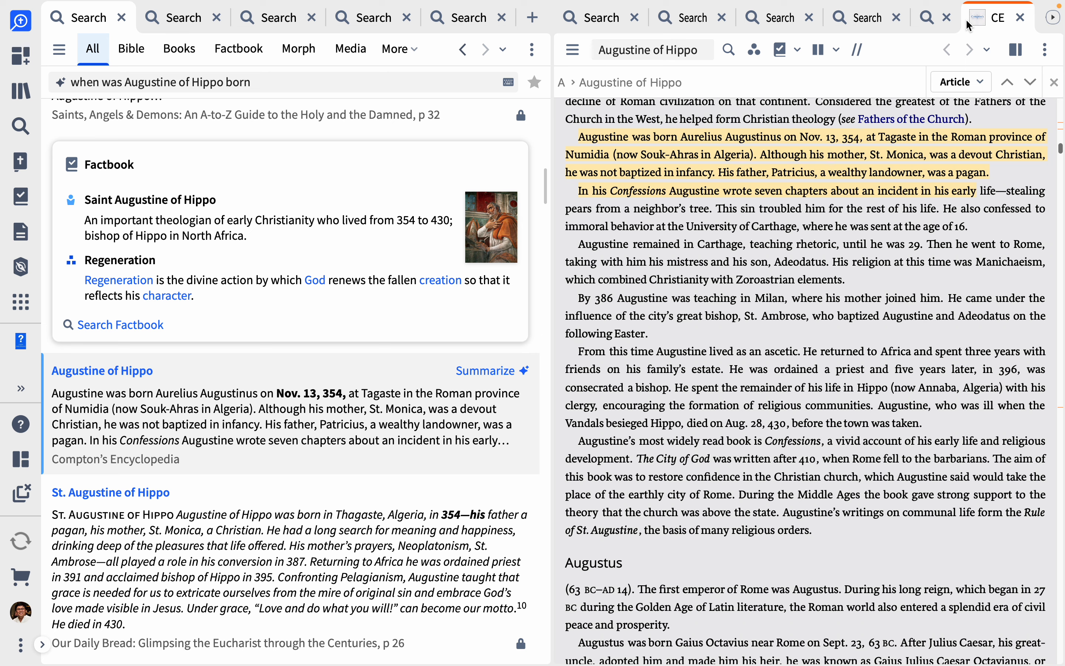
{"action": "mouse_move", "coordinate": [983, 26]}
{"action": "mouse_move", "coordinate": [84, 466]}
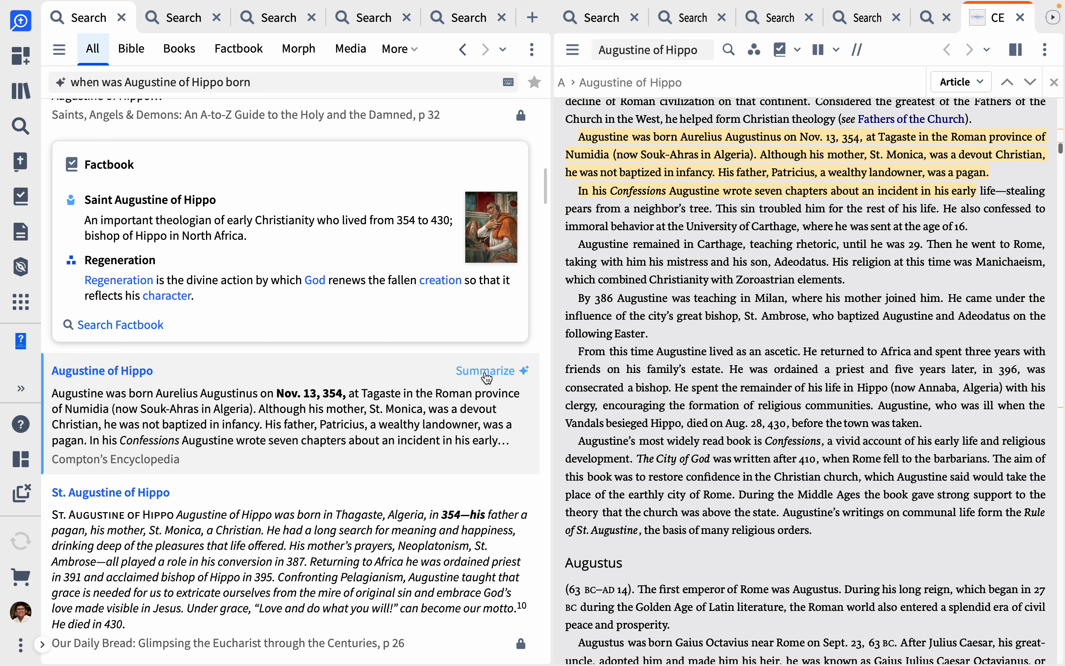
- Summarize the Compton's Encyclopedia result with AI, read the summary, and clear it
{"action": "left_click", "coordinate": [486, 374]}
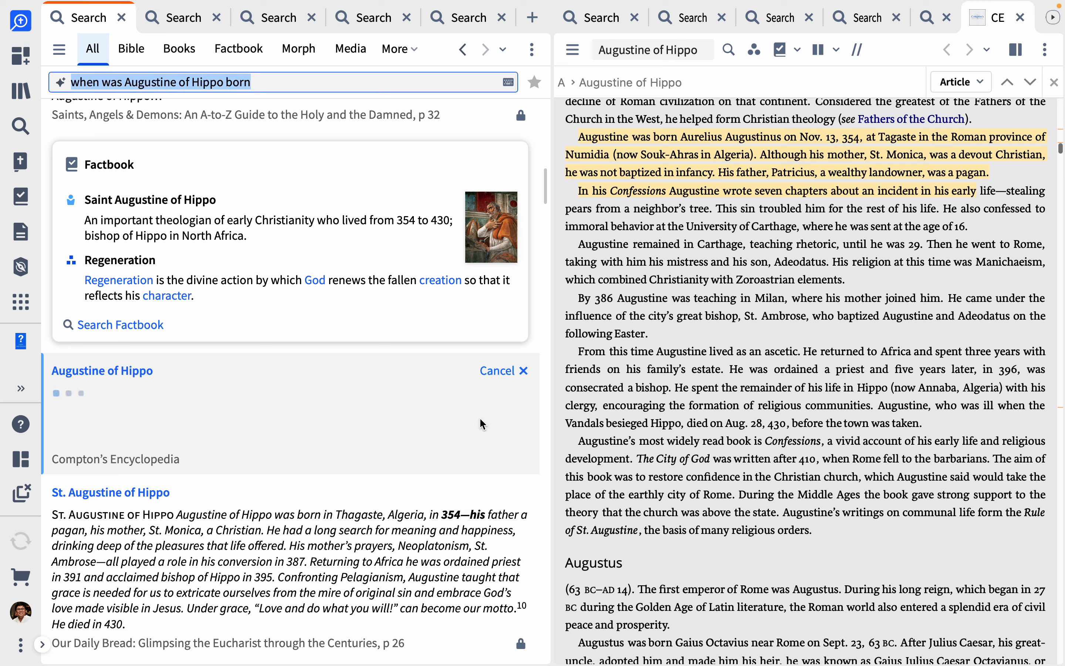
{"action": "scroll", "coordinate": [484, 423], "scroll_direction": "down", "scroll_amount": 3}
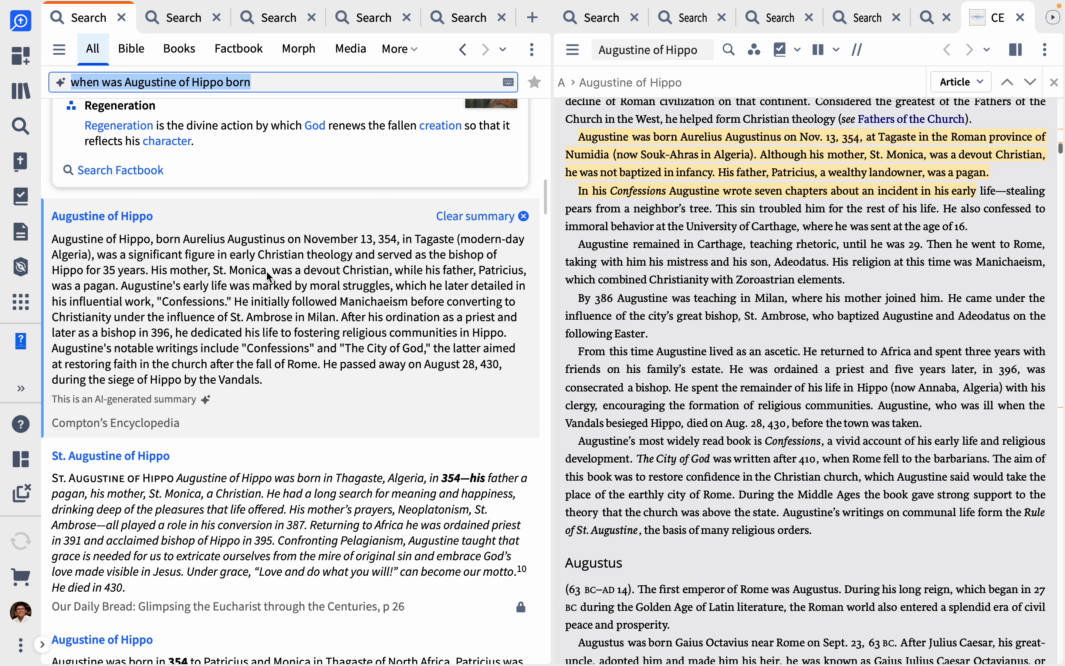
{"action": "scroll", "coordinate": [310, 352], "scroll_direction": "down", "scroll_amount": 1}
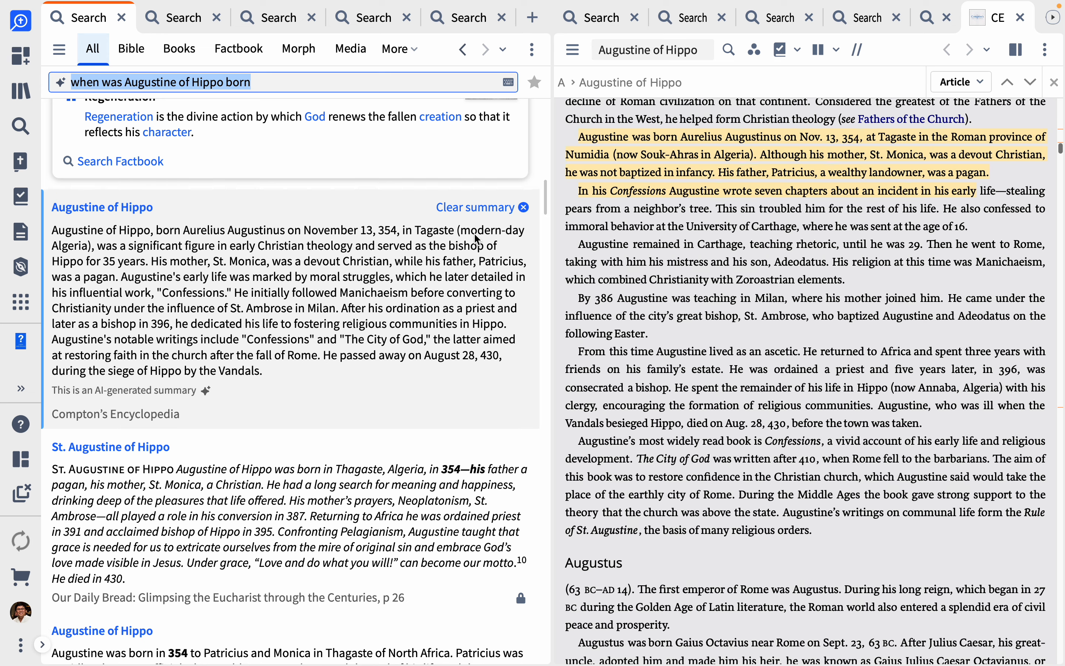
{"action": "left_click", "coordinate": [526, 209]}
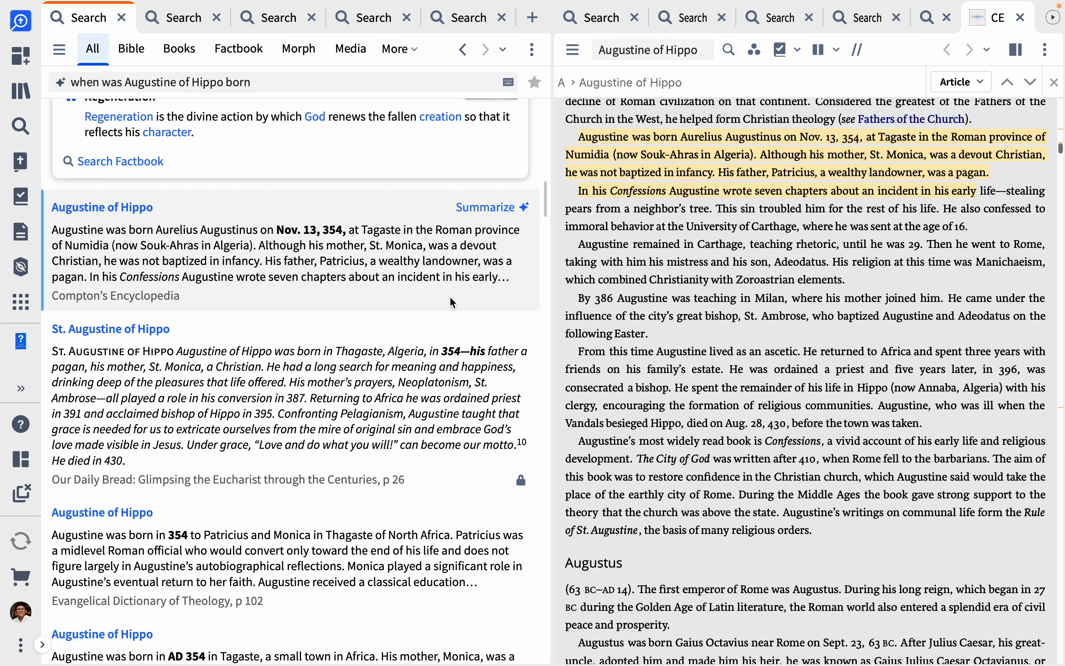
- Examine the remaining Augustine of Hippo results and the Factbook section among them
{"action": "scroll", "coordinate": [452, 303], "scroll_direction": "down", "scroll_amount": 2}
{"action": "scroll", "coordinate": [452, 302], "scroll_direction": "down", "scroll_amount": 5}
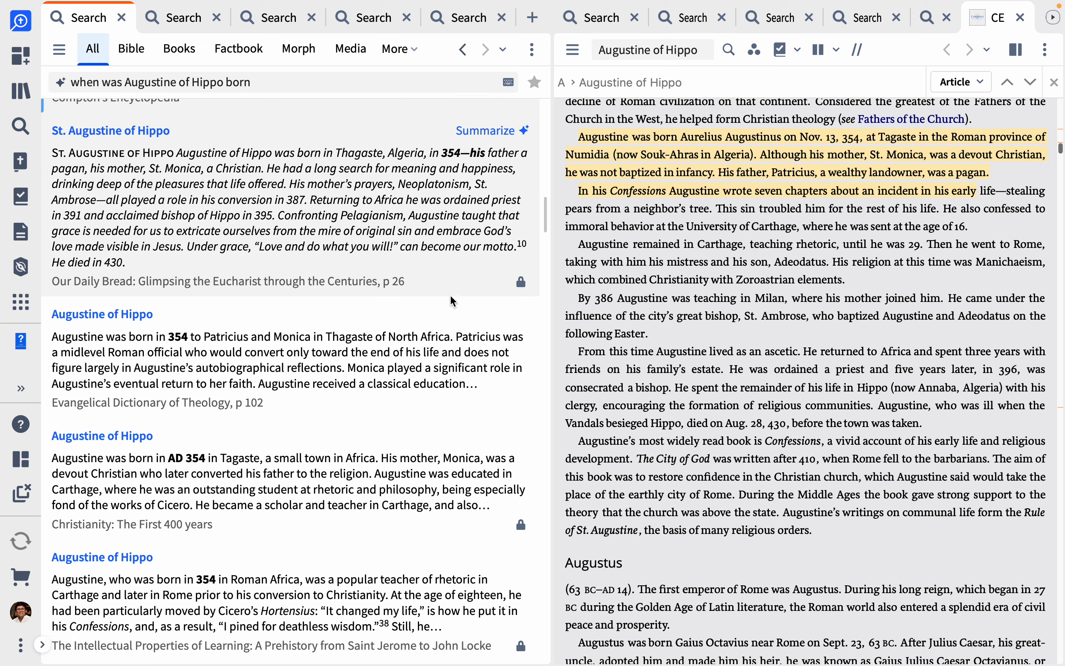
{"action": "scroll", "coordinate": [451, 296], "scroll_direction": "down", "scroll_amount": 1}
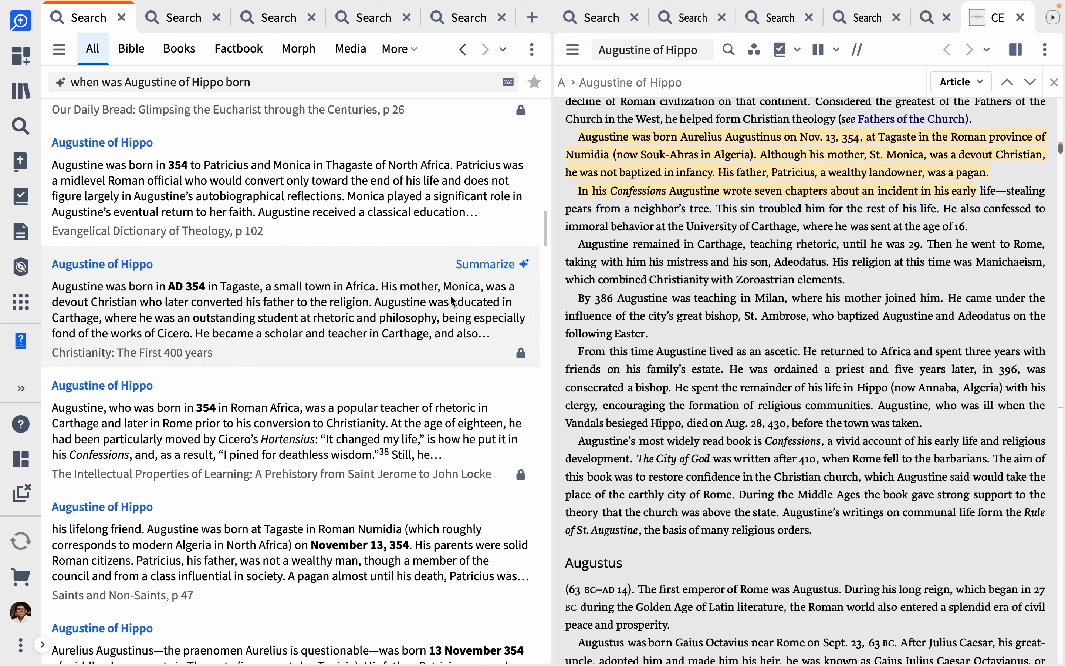
{"action": "scroll", "coordinate": [333, 368], "scroll_direction": "up", "scroll_amount": 20}
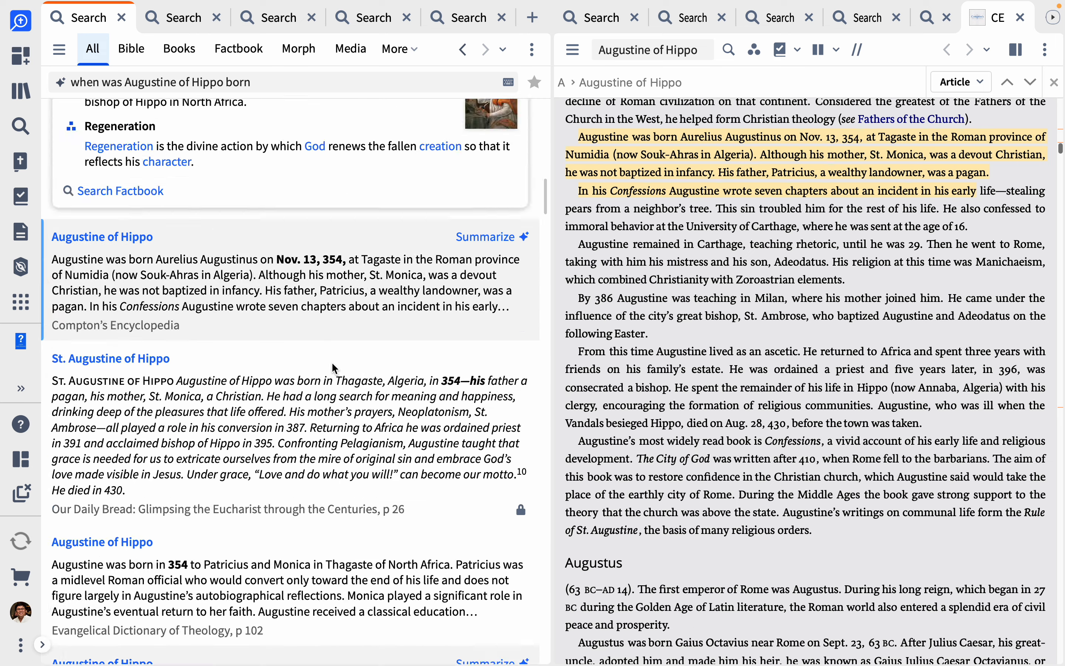
{"action": "scroll", "coordinate": [333, 367], "scroll_direction": "down", "scroll_amount": 1}
{"action": "scroll", "coordinate": [335, 367], "scroll_direction": "down", "scroll_amount": 8}
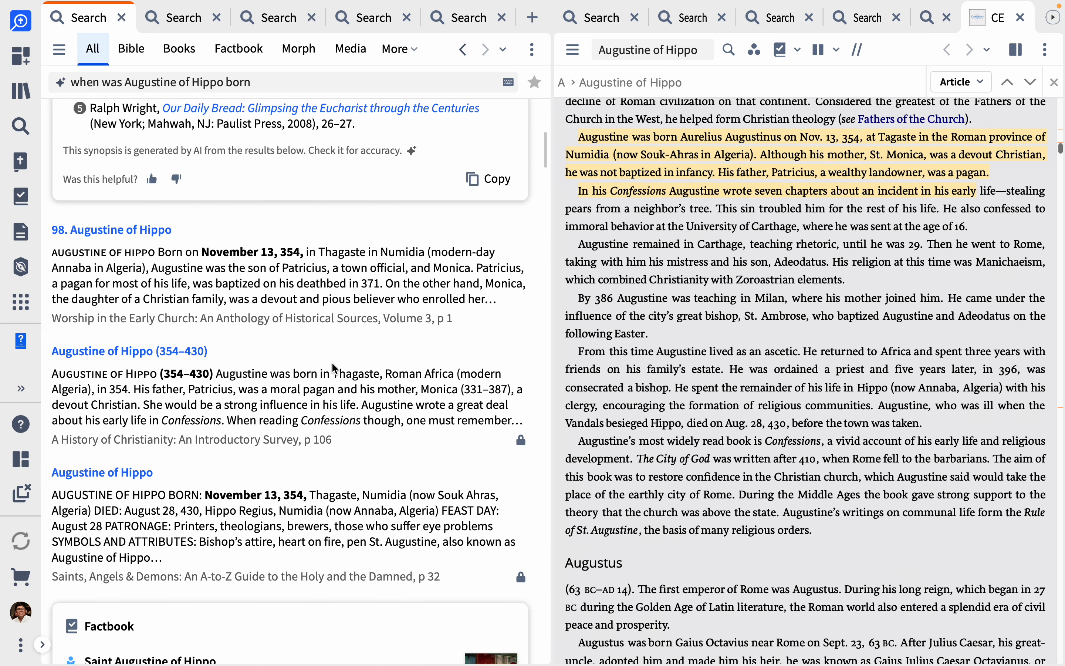
{"action": "scroll", "coordinate": [335, 367], "scroll_direction": "up", "scroll_amount": 6}
{"action": "scroll", "coordinate": [335, 368], "scroll_direction": "down", "scroll_amount": 4}
{"action": "scroll", "coordinate": [335, 368], "scroll_direction": "down", "scroll_amount": 10}
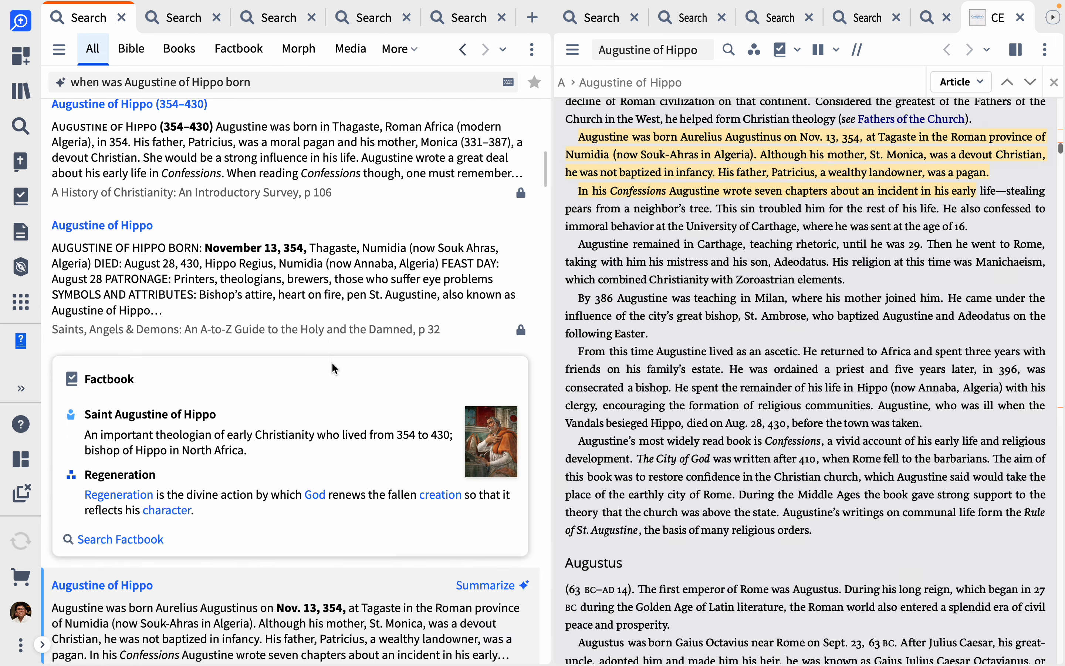
- Run the Augustine of Hippo birth question as a Factbook search from the results' Factbook section, and review its top results
{"action": "scroll", "coordinate": [334, 367], "scroll_direction": "up", "scroll_amount": 1}
{"action": "scroll", "coordinate": [334, 368], "scroll_direction": "down", "scroll_amount": 1}
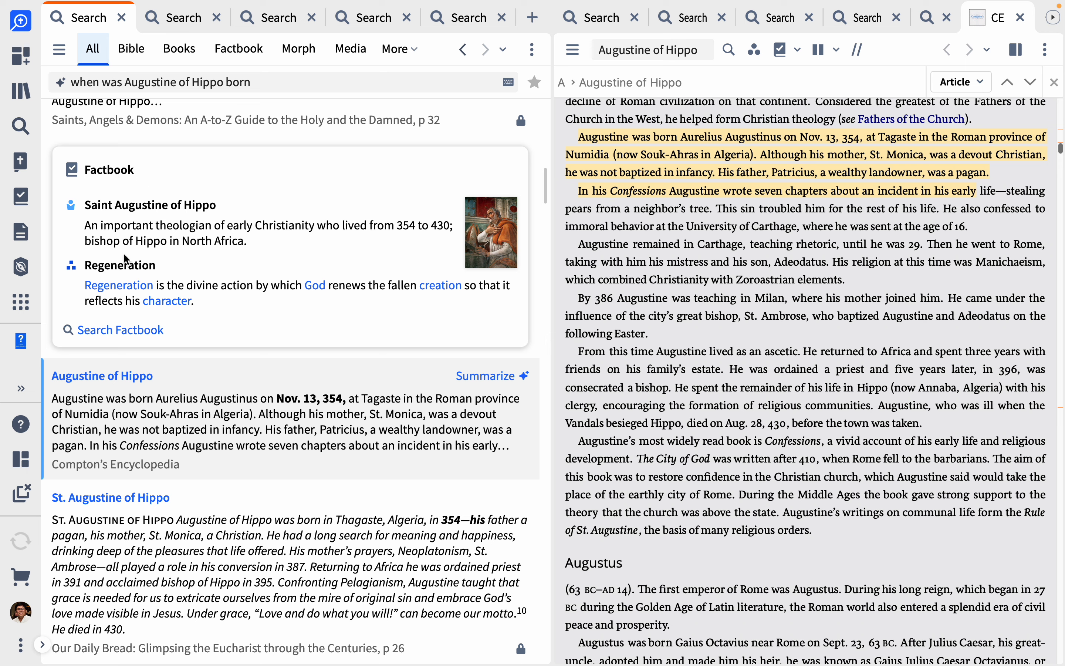
{"action": "mouse_move", "coordinate": [125, 272]}
{"action": "left_click", "coordinate": [132, 331]}
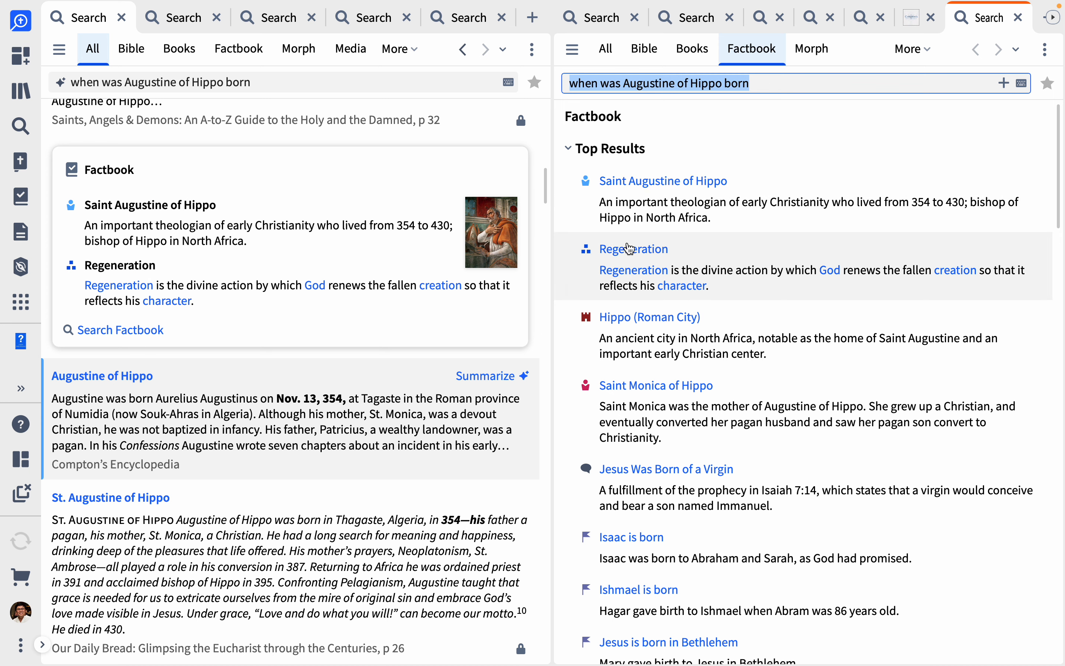
{"action": "mouse_move", "coordinate": [637, 250]}
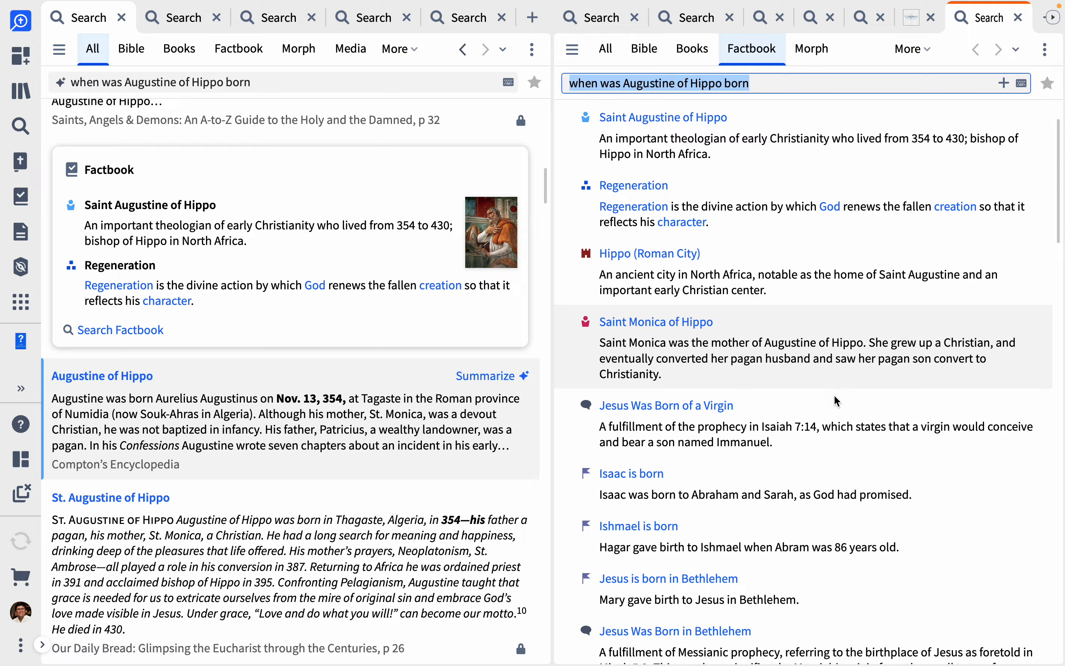
{"action": "scroll", "coordinate": [836, 401], "scroll_direction": "down", "scroll_amount": 5}
{"action": "scroll", "coordinate": [836, 401], "scroll_direction": "up", "scroll_amount": 5}
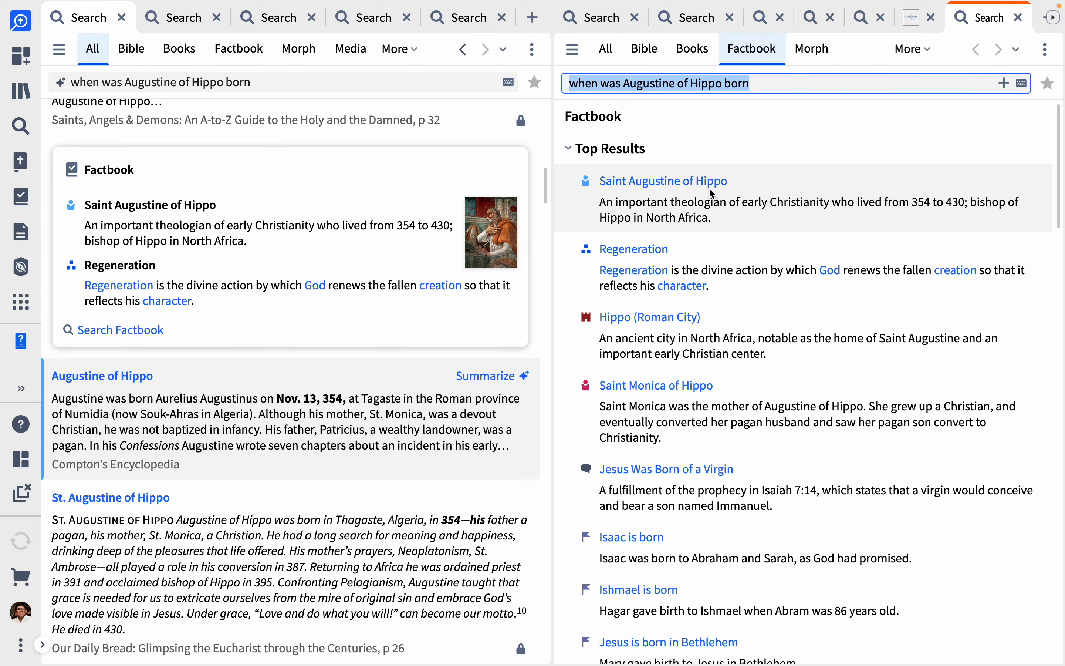
- Open the Saint Augustine of Hippo Factbook entry, and open the full "Augustine" article from The New Interpreter's Dictionary of the Bible
{"action": "mouse_move", "coordinate": [709, 190]}
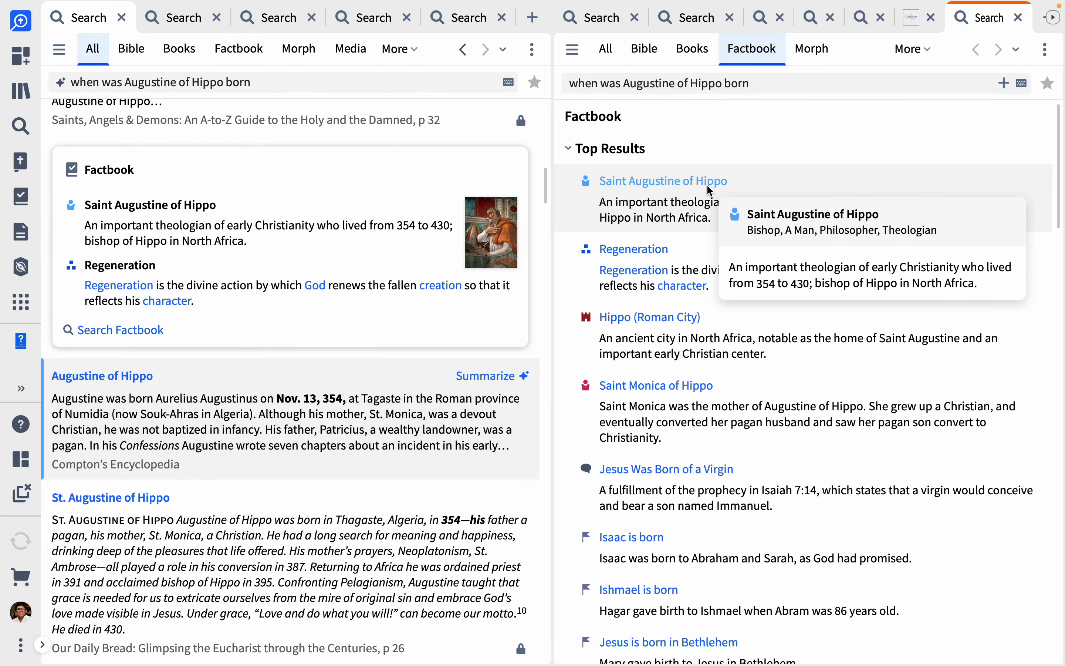
{"action": "left_click", "coordinate": [708, 186]}
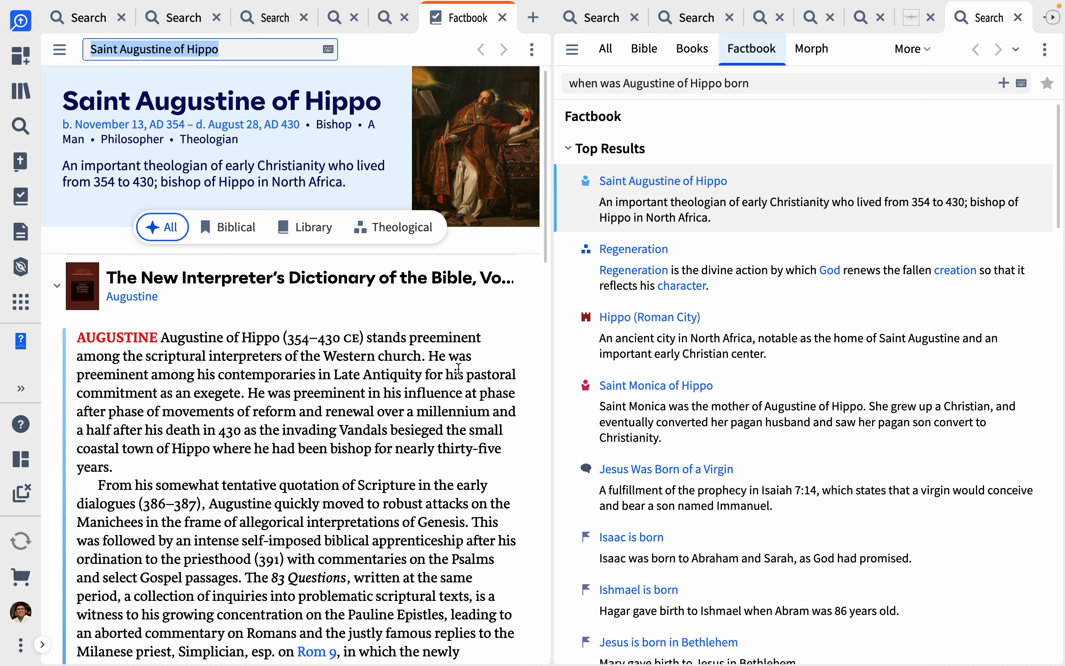
{"action": "scroll", "coordinate": [458, 369], "scroll_direction": "down", "scroll_amount": 5}
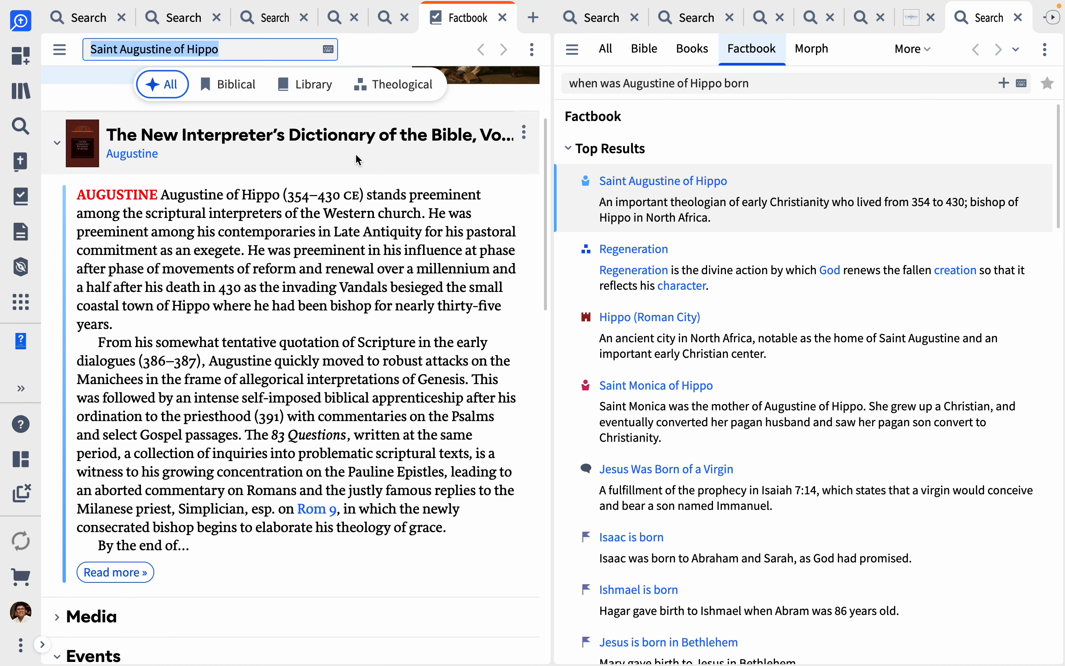
{"action": "scroll", "coordinate": [414, 377], "scroll_direction": "down", "scroll_amount": 1}
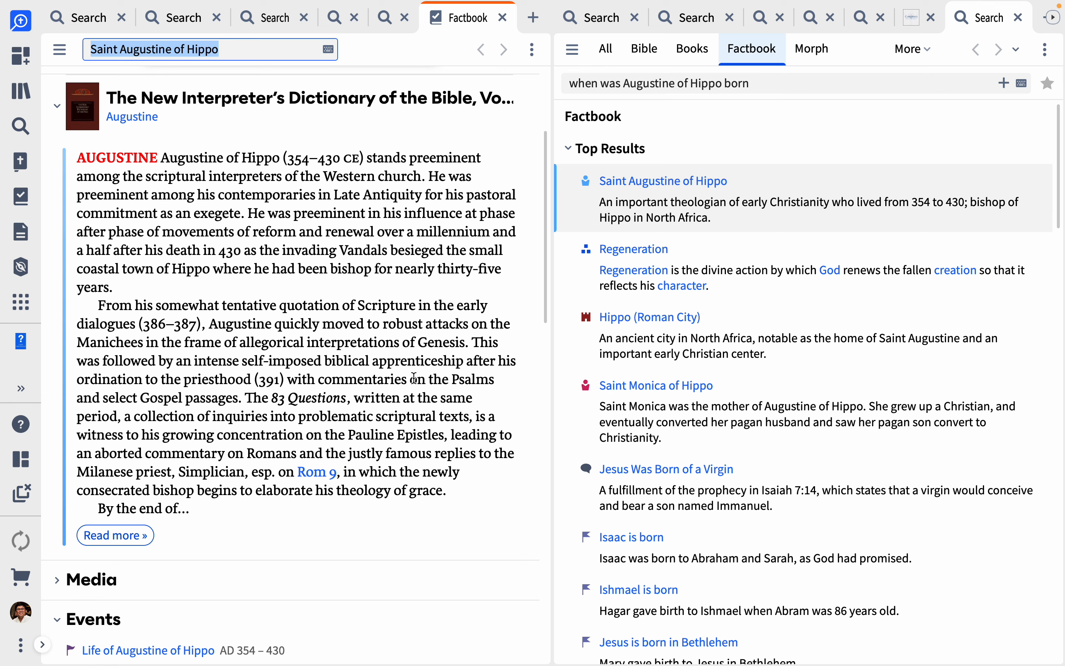
{"action": "left_click", "coordinate": [117, 536]}
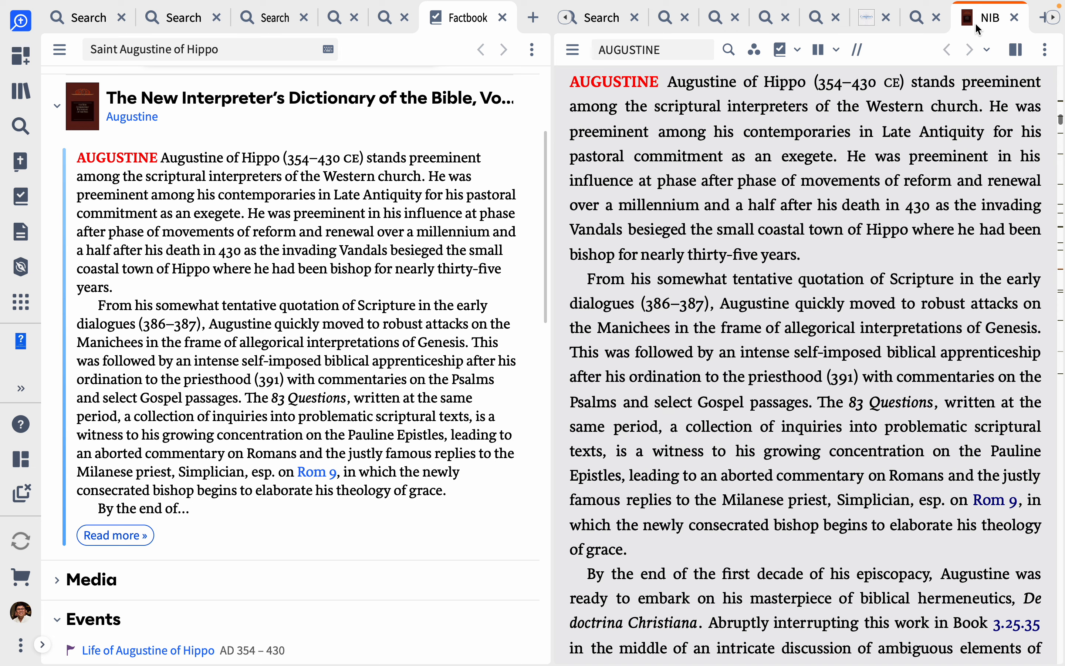
{"action": "mouse_move", "coordinate": [982, 22]}
- Expand the full list of dictionaries in the Factbook entry, and open the "Augustine of Hippo" article from the Encyclopedia of Ancient Christianity
{"action": "scroll", "coordinate": [331, 344], "scroll_direction": "down", "scroll_amount": 8}
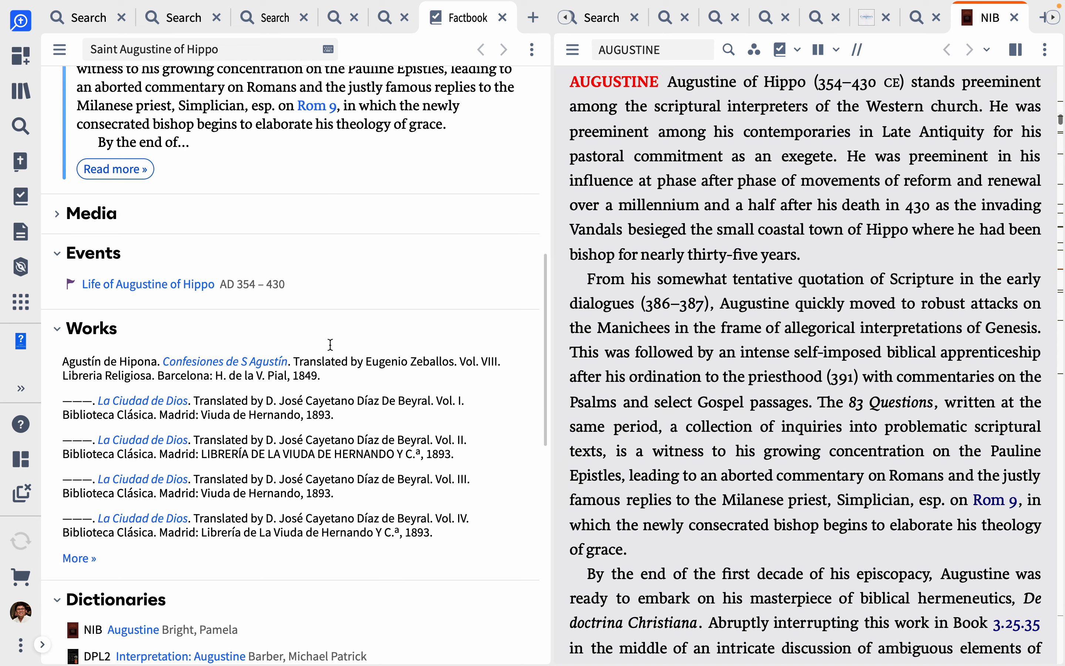
{"action": "scroll", "coordinate": [331, 344], "scroll_direction": "down", "scroll_amount": 3}
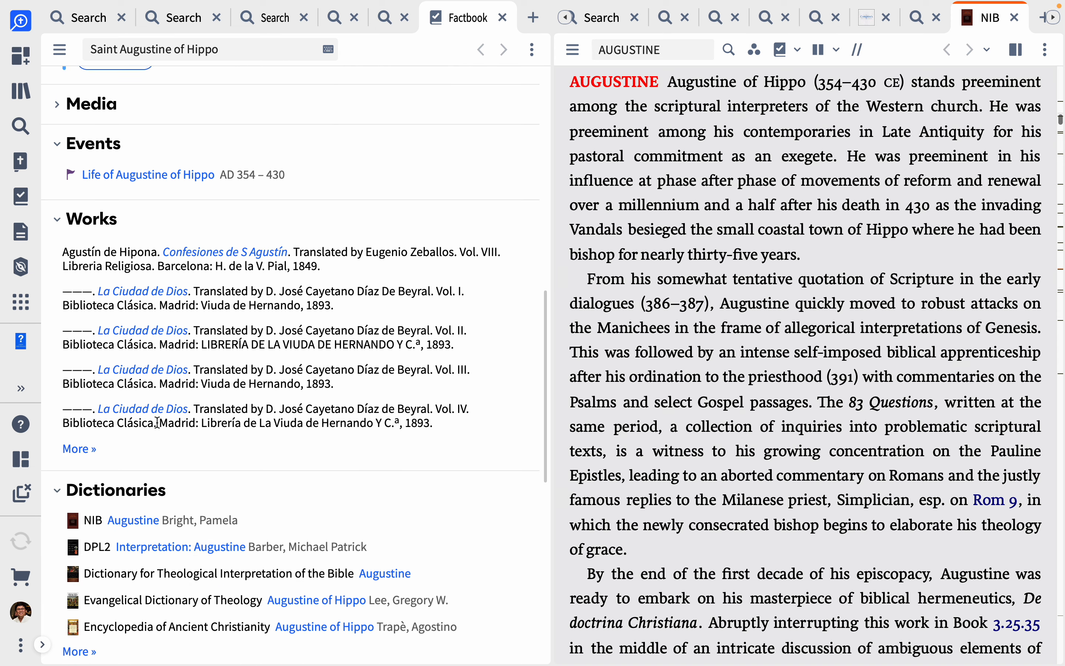
{"action": "scroll", "coordinate": [326, 482], "scroll_direction": "down", "scroll_amount": 7}
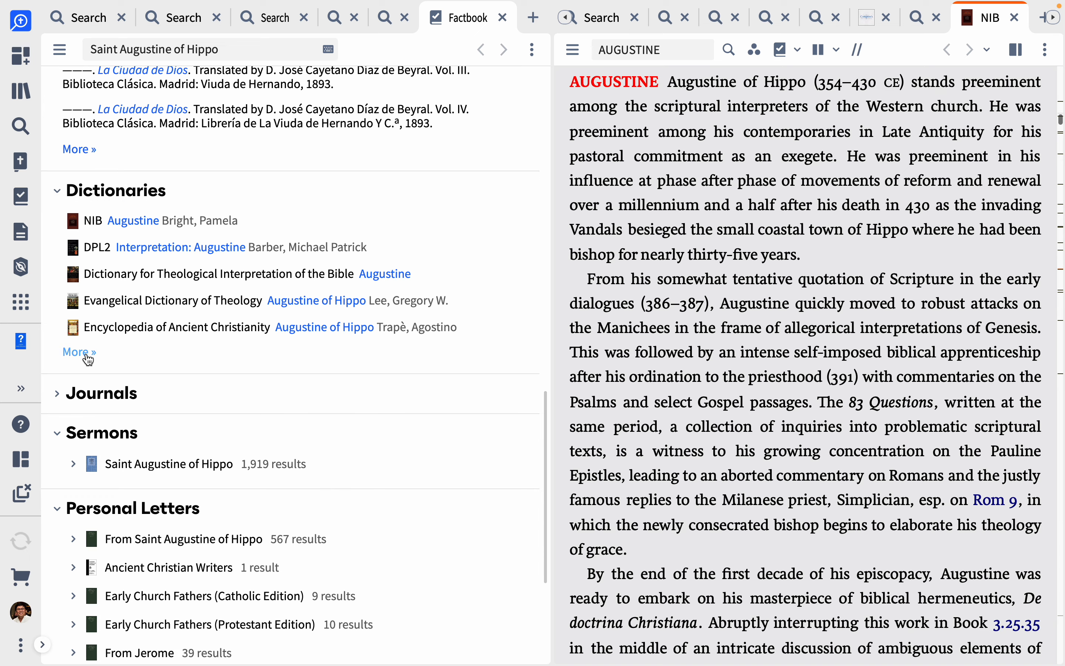
{"action": "left_click", "coordinate": [83, 352]}
{"action": "scroll", "coordinate": [329, 377], "scroll_direction": "down", "scroll_amount": 3}
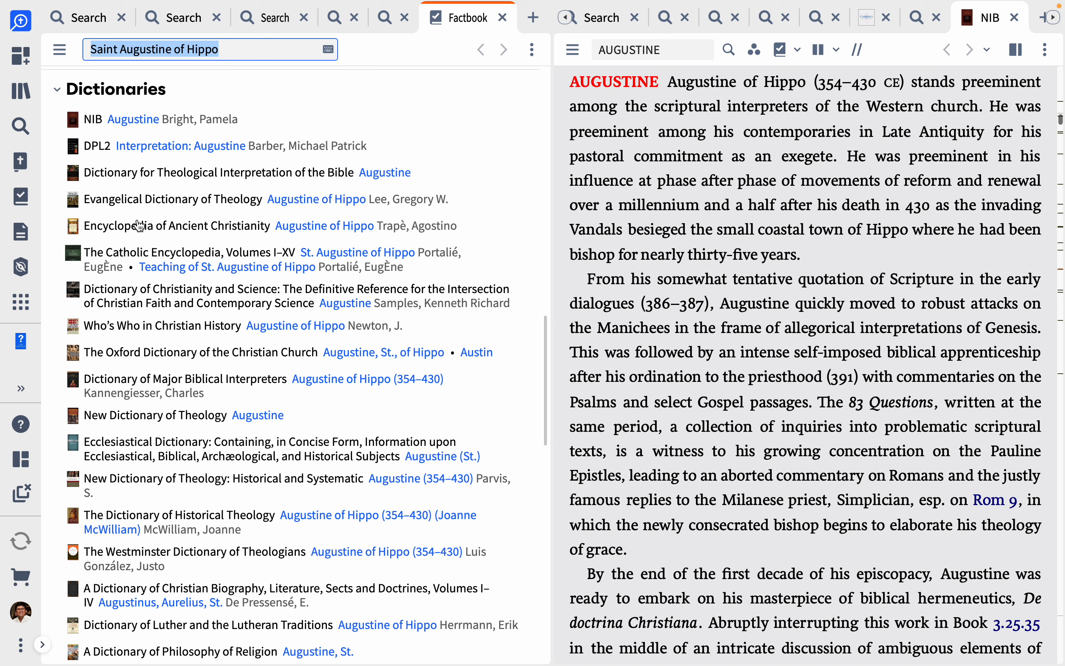
{"action": "mouse_move", "coordinate": [114, 229]}
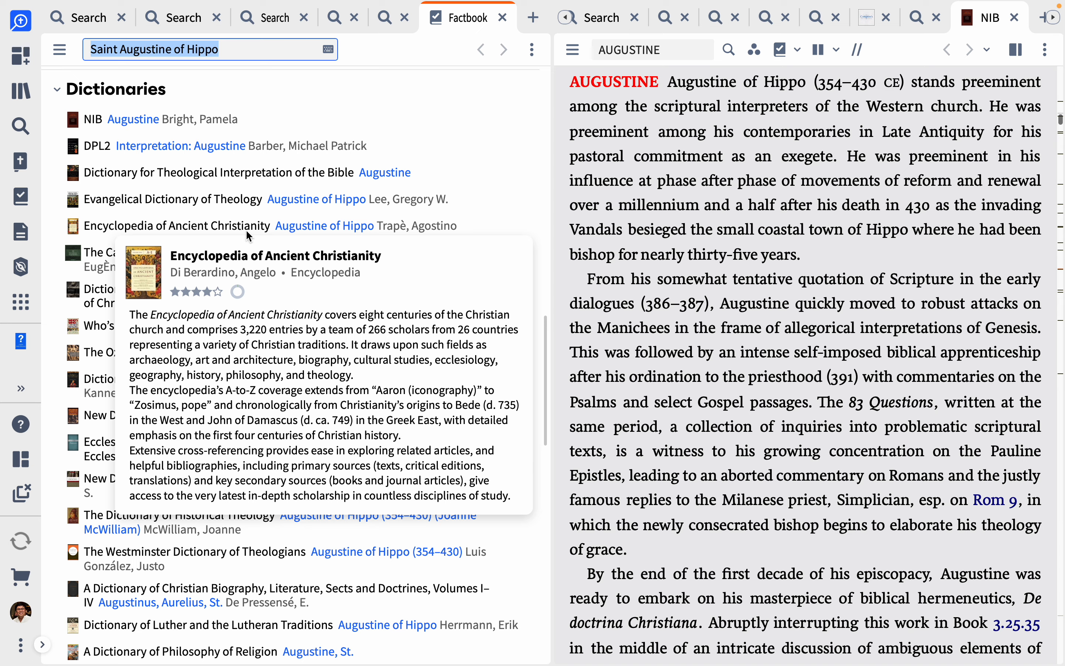
{"action": "left_click", "coordinate": [304, 229]}
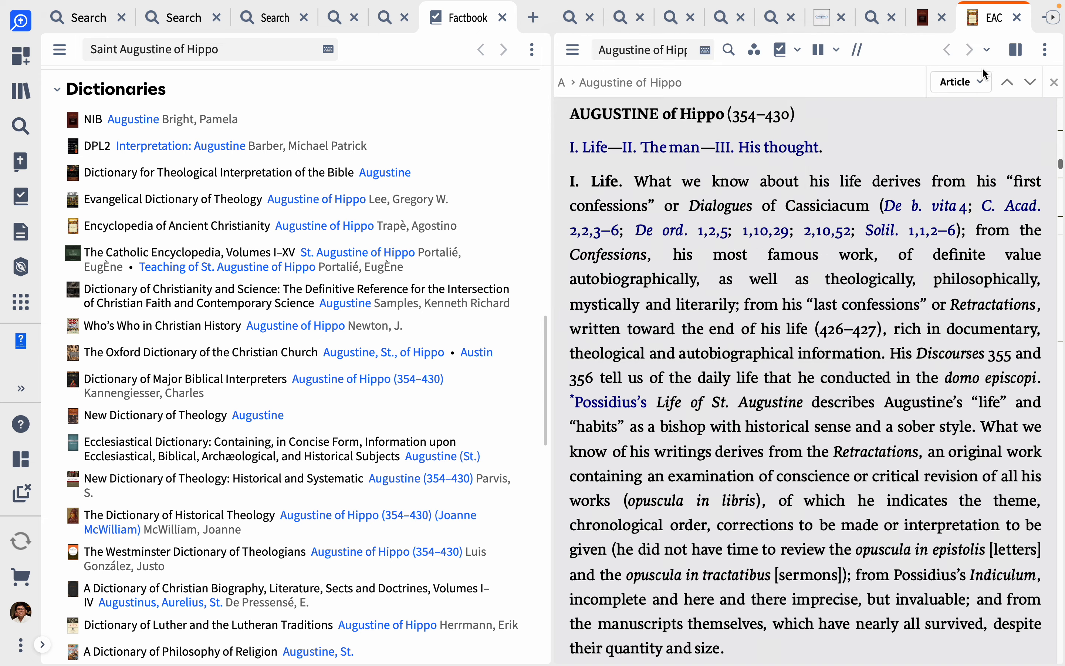
- Review the Saint Augustine of Hippo Factbook entry from its heading through Events, Works and Dictionaries
{"action": "scroll", "coordinate": [284, 171], "scroll_direction": "up", "scroll_amount": 15}
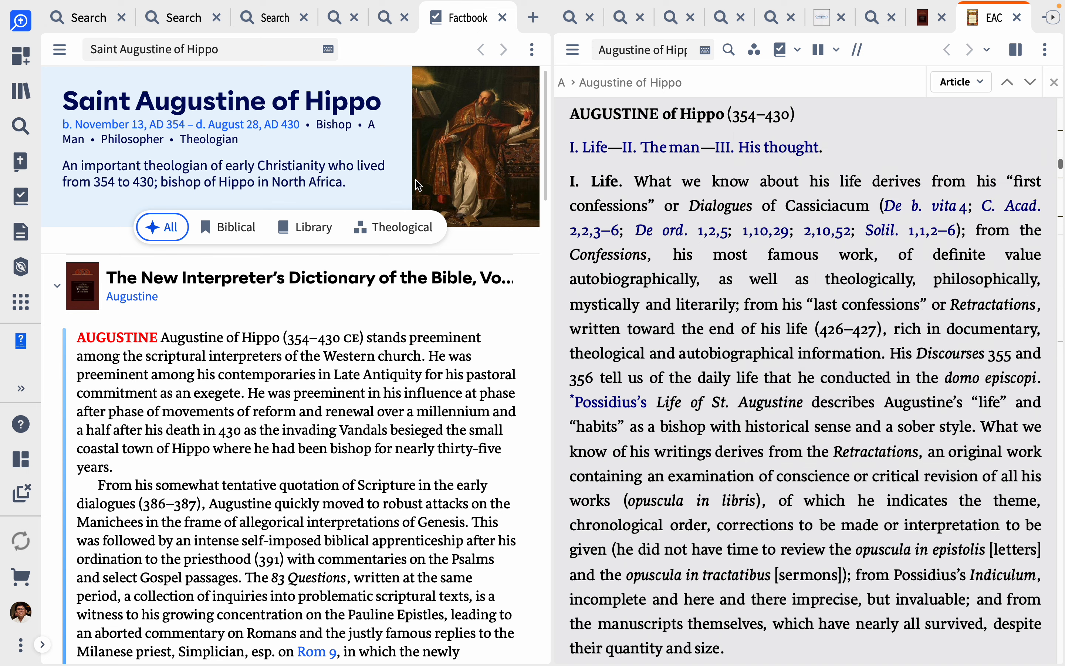
{"action": "scroll", "coordinate": [373, 466], "scroll_direction": "down", "scroll_amount": 5}
{"action": "scroll", "coordinate": [372, 461], "scroll_direction": "down", "scroll_amount": 4}
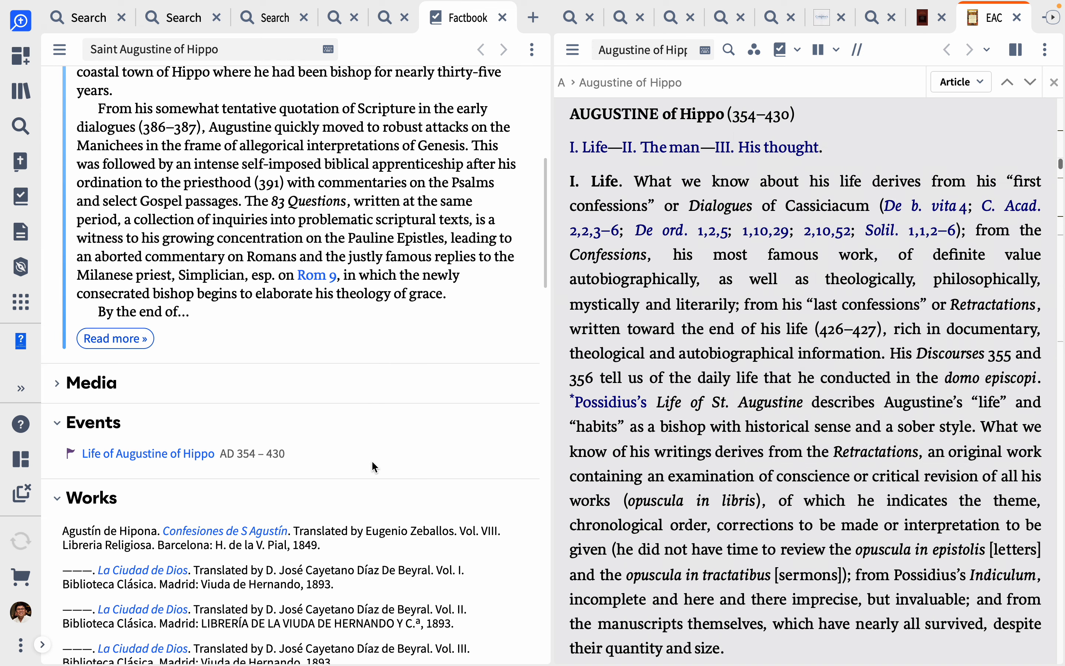
{"action": "scroll", "coordinate": [371, 459], "scroll_direction": "down", "scroll_amount": 6}
{"action": "scroll", "coordinate": [373, 462], "scroll_direction": "down", "scroll_amount": 7}
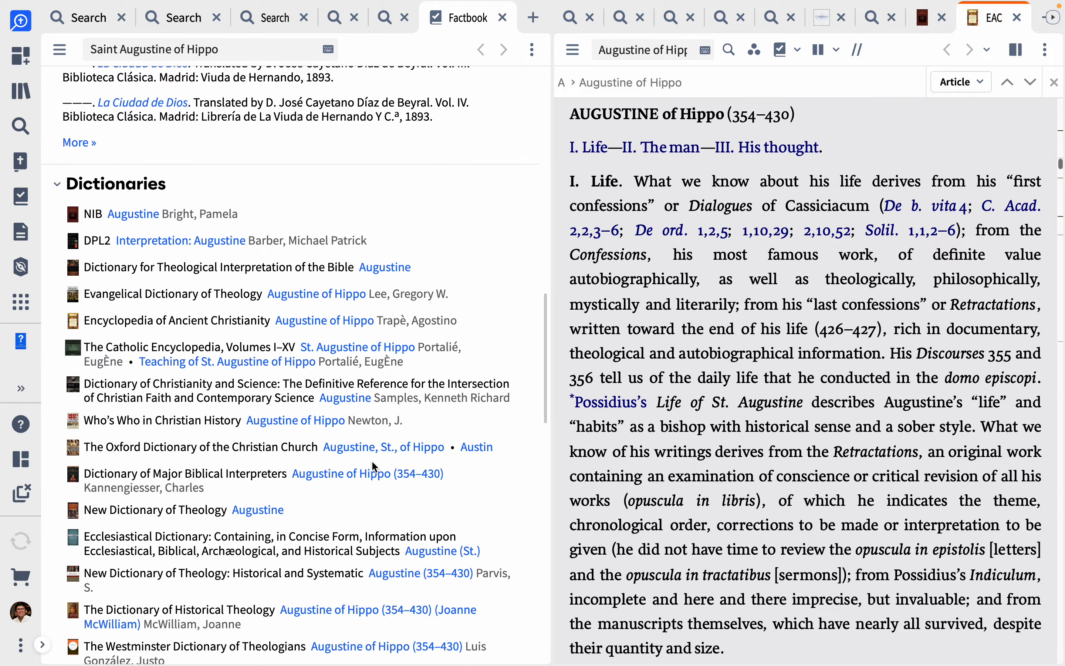
{"action": "scroll", "coordinate": [372, 462], "scroll_direction": "up", "scroll_amount": 20}
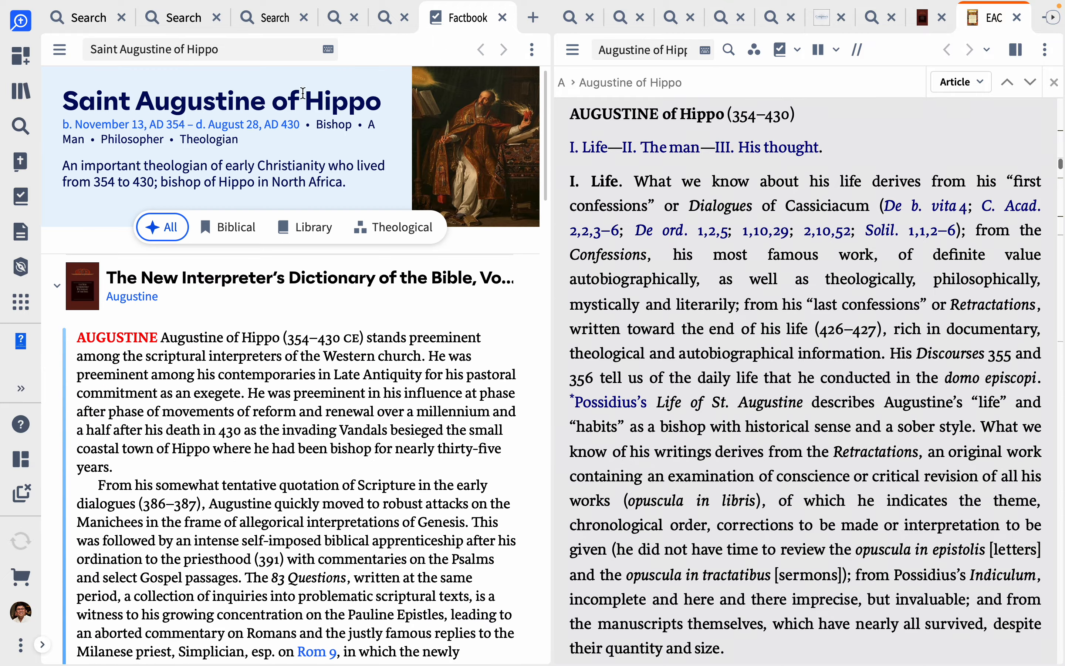
- Bring up the "Bio of Karl Barth" search and examine its synopsis, cited sources, book results and Factbook section
{"action": "left_click", "coordinate": [97, 20]}
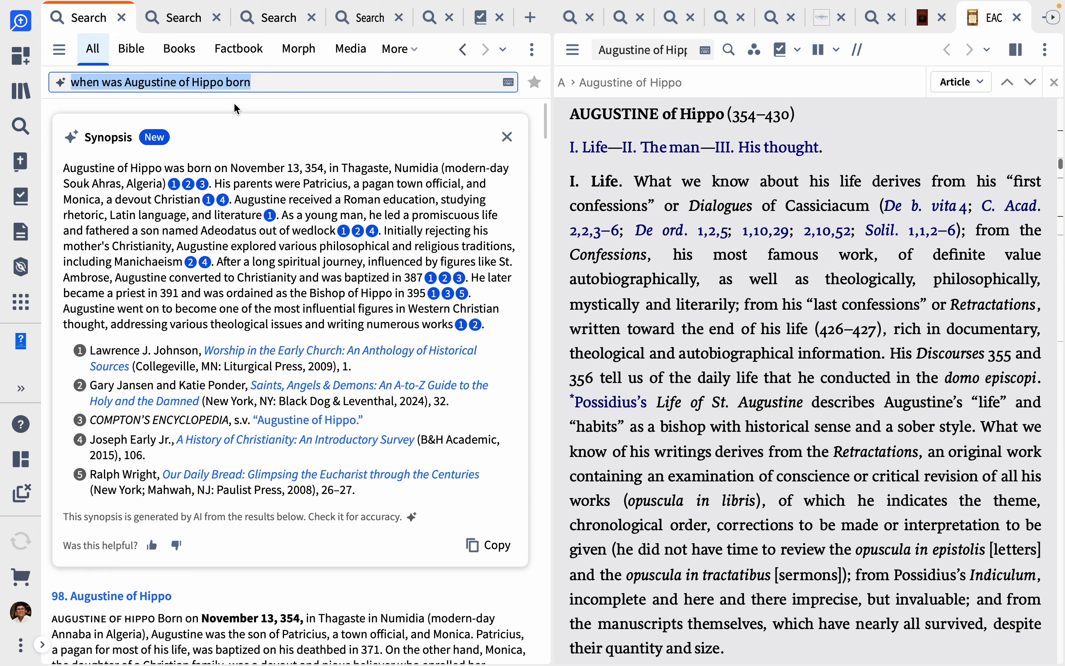
{"action": "left_click", "coordinate": [180, 20]}
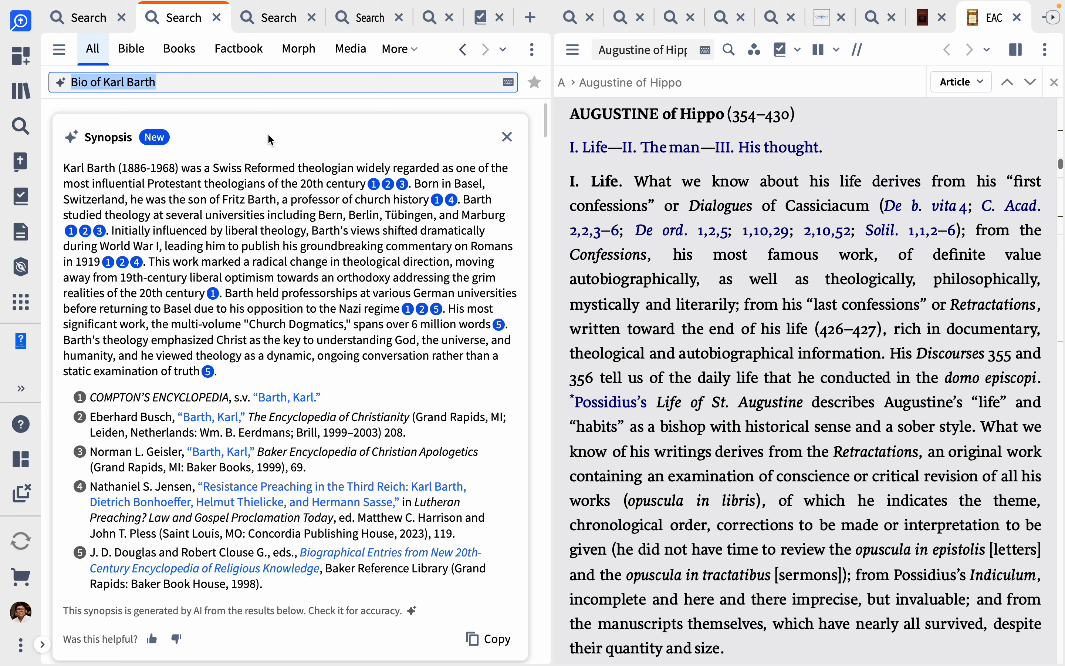
{"action": "scroll", "coordinate": [267, 133], "scroll_direction": "down", "scroll_amount": 1}
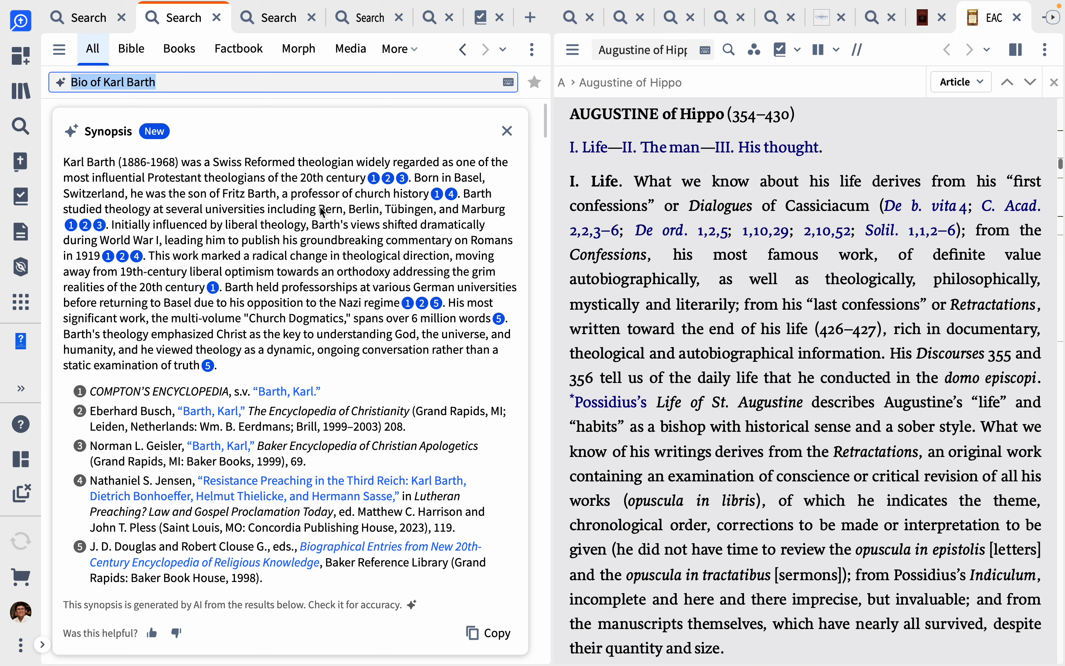
{"action": "mouse_move", "coordinate": [375, 181]}
{"action": "scroll", "coordinate": [420, 455], "scroll_direction": "down", "scroll_amount": 10}
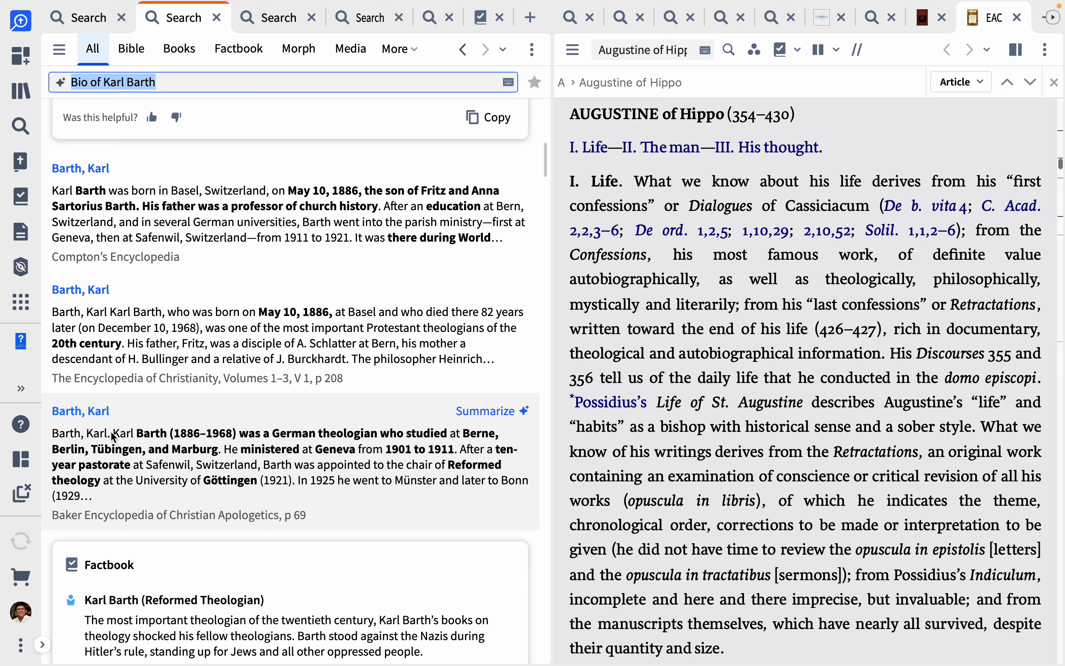
{"action": "scroll", "coordinate": [118, 467], "scroll_direction": "down", "scroll_amount": 1}
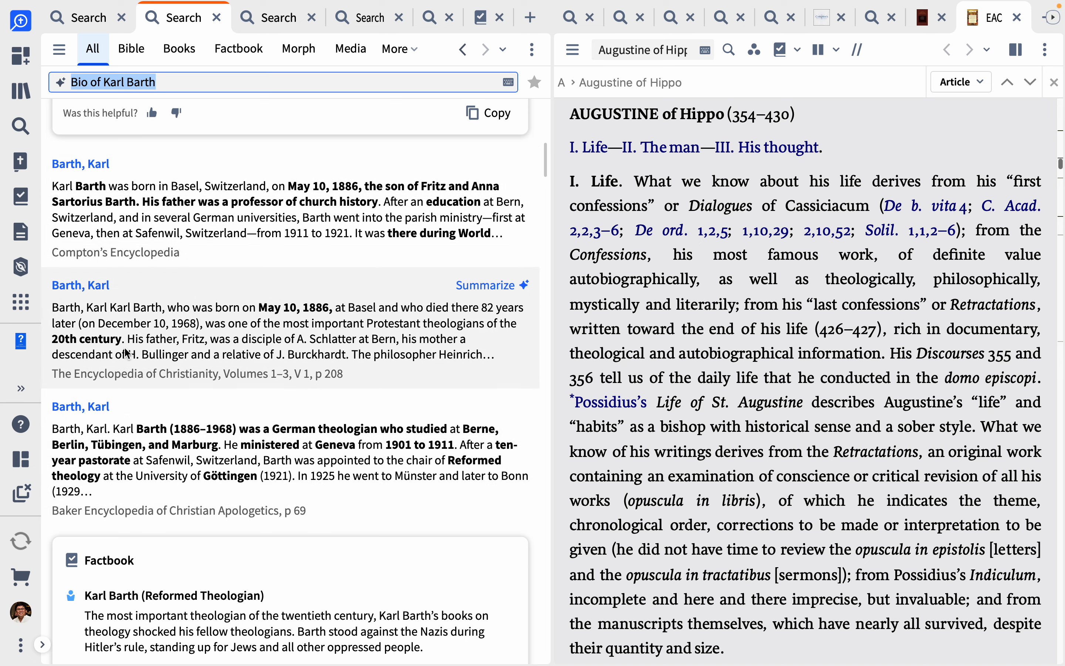
{"action": "scroll", "coordinate": [126, 353], "scroll_direction": "down", "scroll_amount": 4}
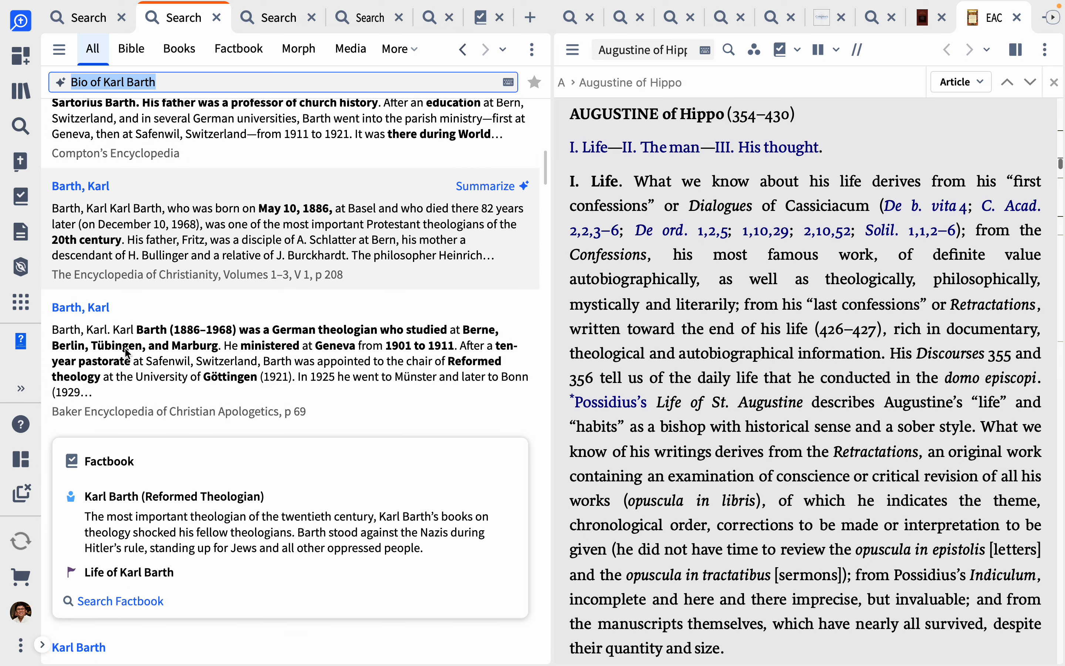
{"action": "scroll", "coordinate": [126, 354], "scroll_direction": "down", "scroll_amount": 4}
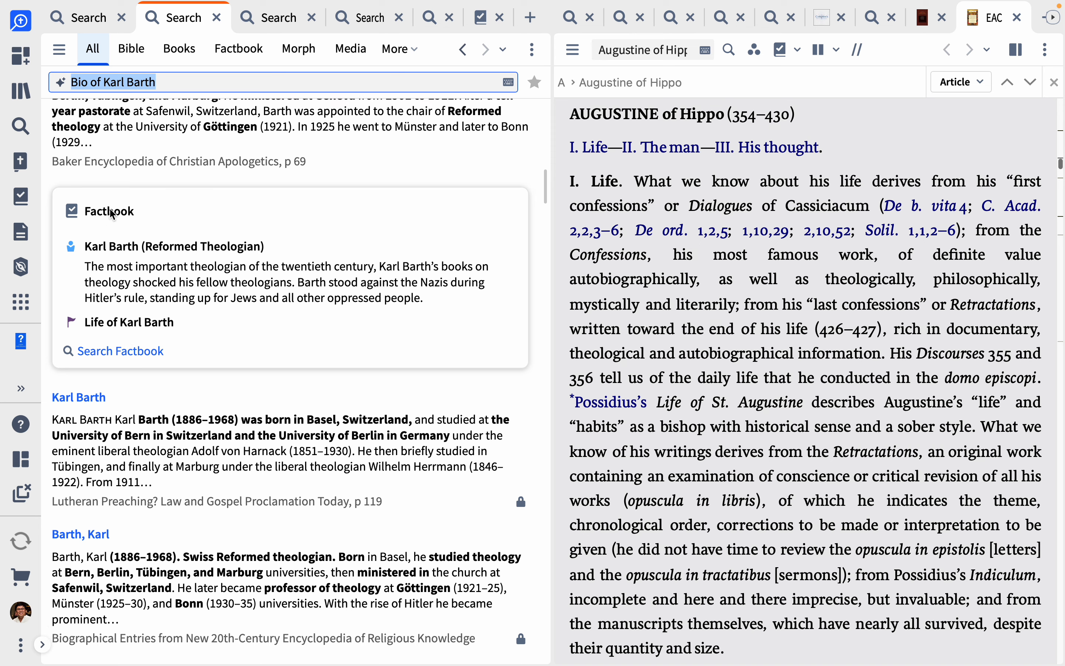
- Search Factbook for "Bio of Karl Barth", open the Life of Karl Barth entry, and expand its full list of events
{"action": "left_click", "coordinate": [115, 352]}
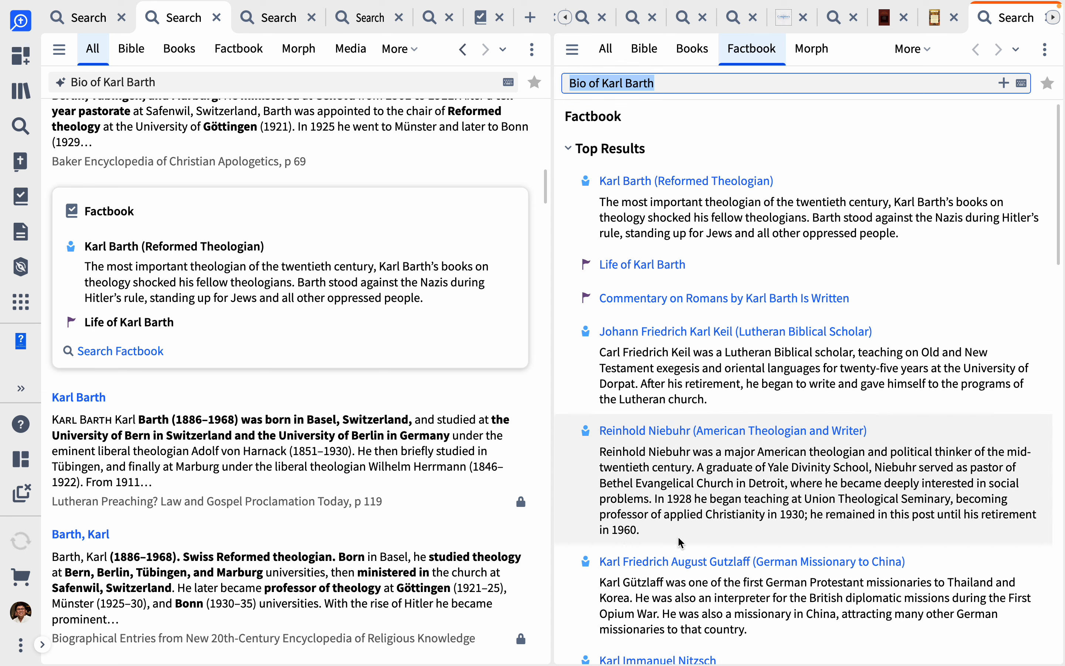
{"action": "mouse_move", "coordinate": [660, 275]}
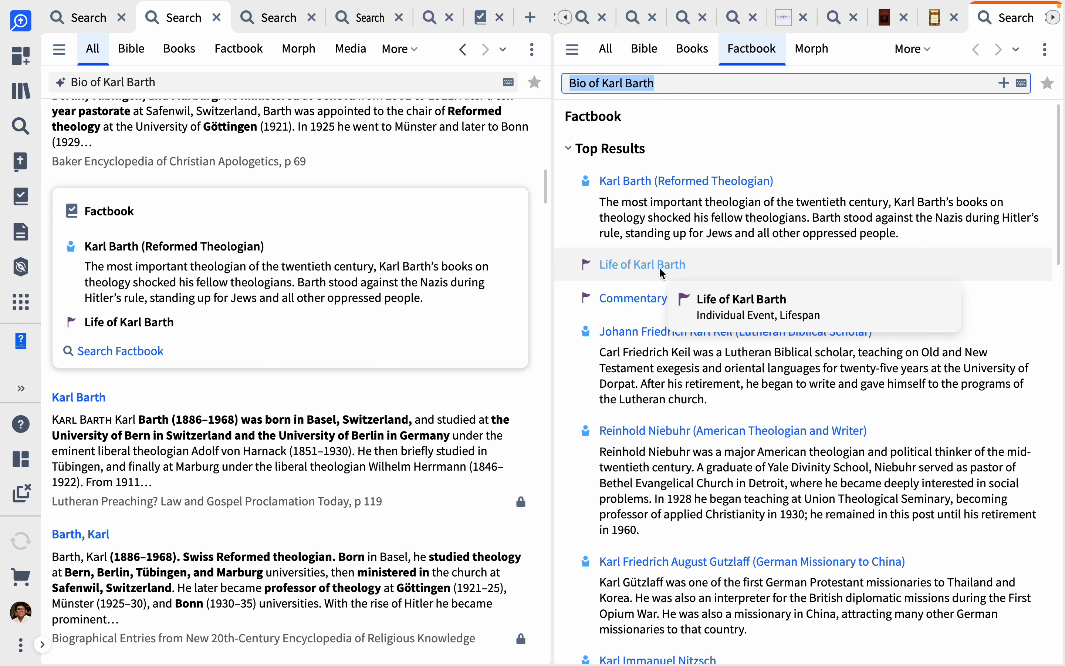
{"action": "left_click", "coordinate": [645, 264]}
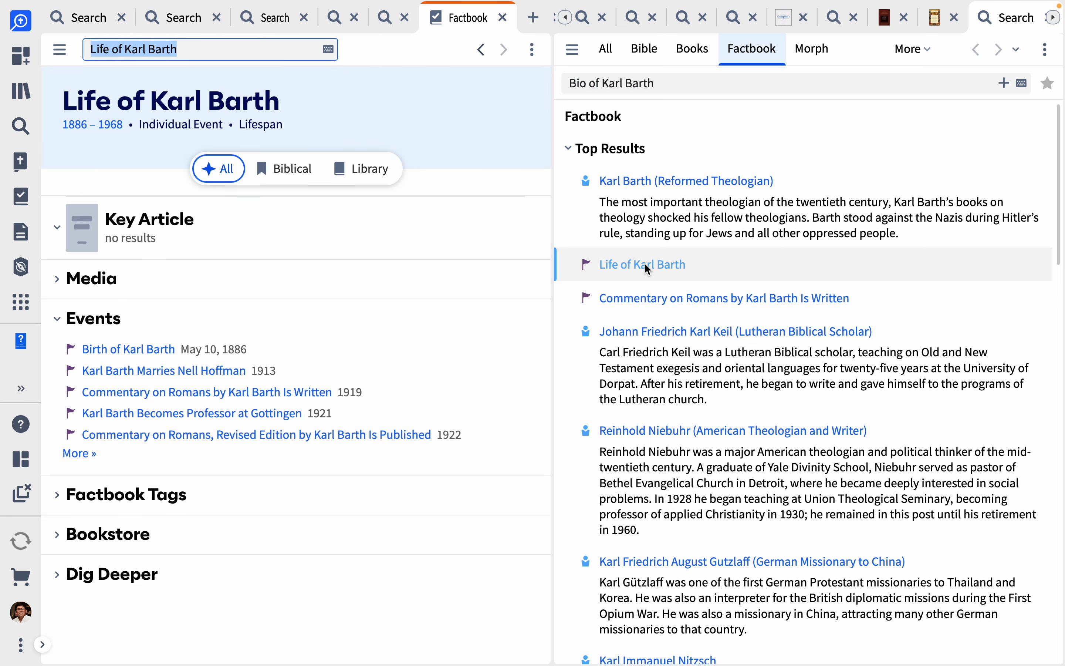
{"action": "left_click", "coordinate": [81, 453]}
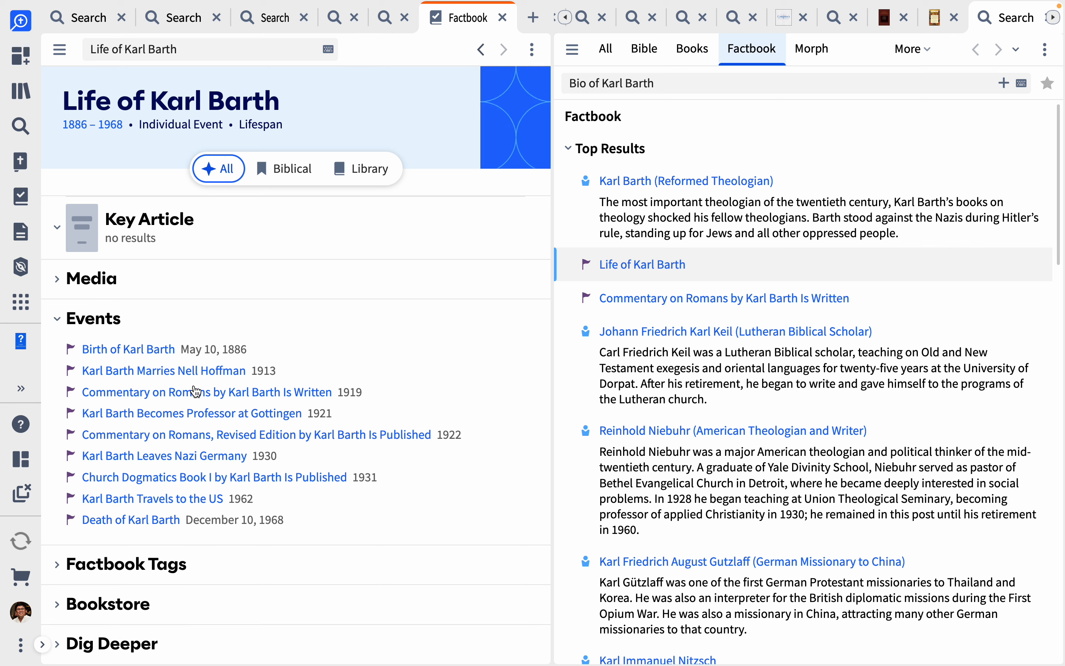
{"action": "mouse_move", "coordinate": [211, 390]}
- Bring up the "what are the books of Maccabees about" search and examine its synopsis, book results and Factbook section
{"action": "left_click", "coordinate": [194, 20]}
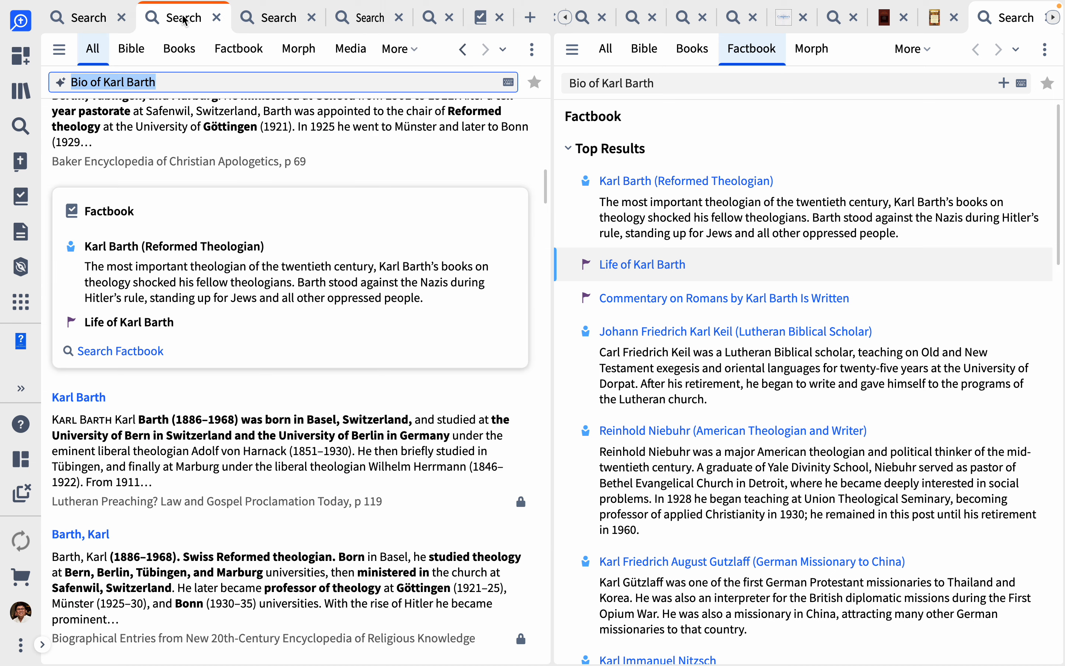
{"action": "left_click", "coordinate": [272, 20]}
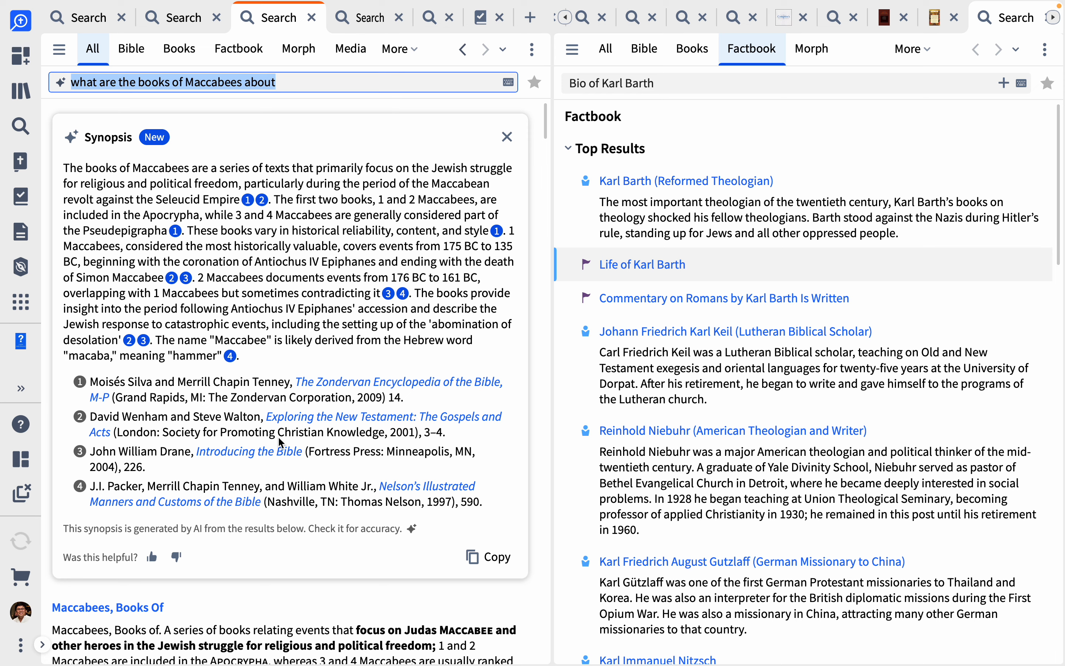
{"action": "scroll", "coordinate": [308, 490], "scroll_direction": "down", "scroll_amount": 10}
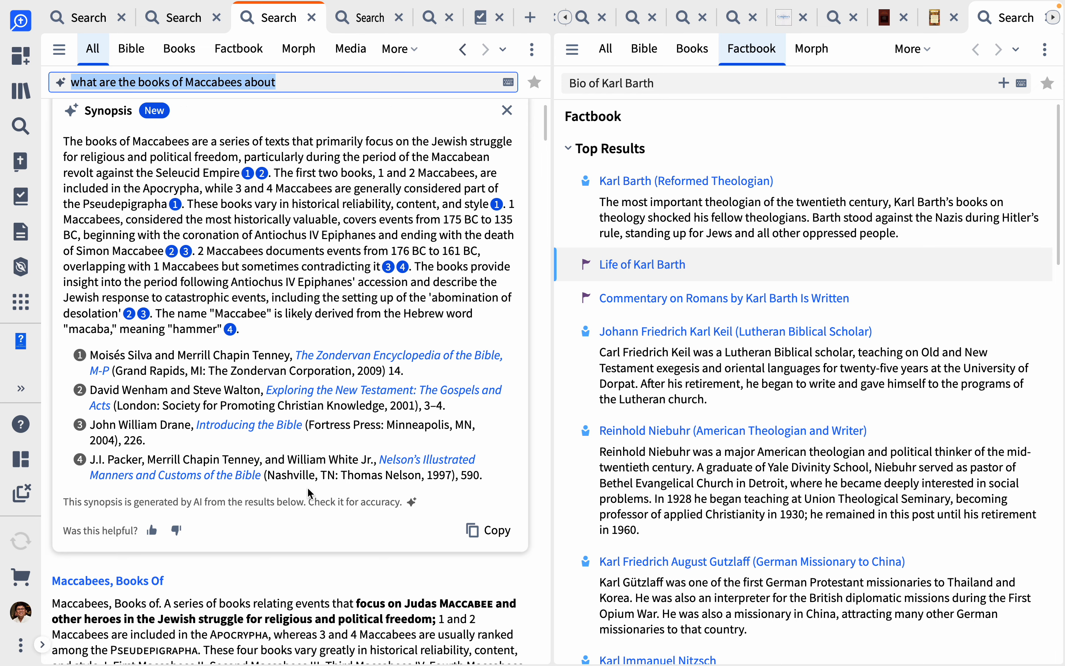
{"action": "scroll", "coordinate": [310, 492], "scroll_direction": "down", "scroll_amount": 5}
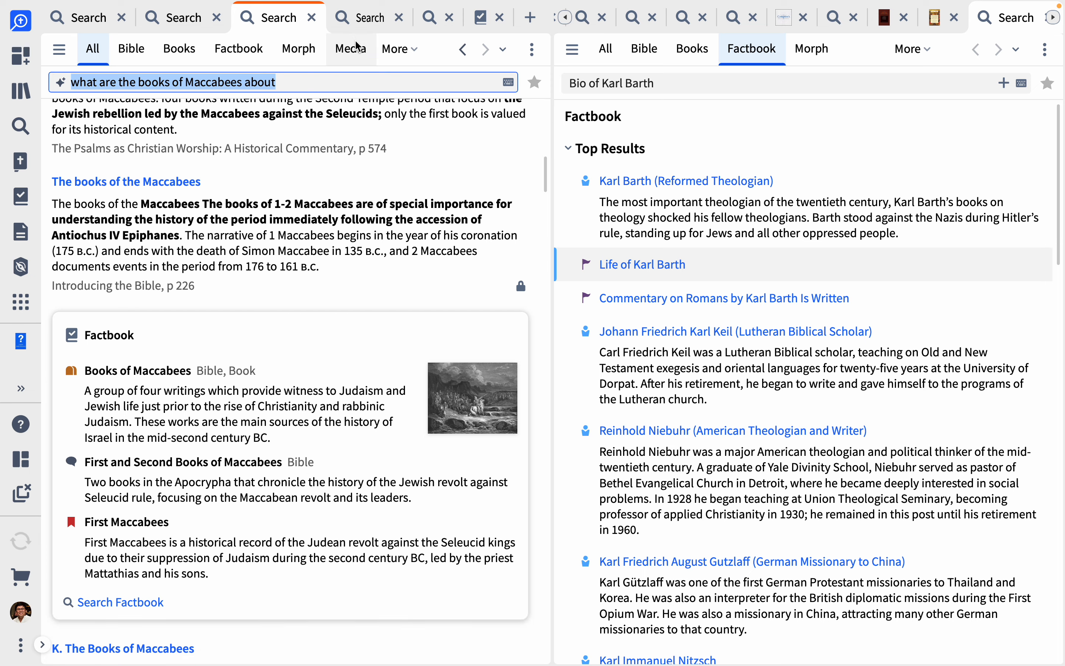
- Bring up the "what is Origen most known for" search, expand its synopsis, and examine the book results and Factbook section
{"action": "left_click", "coordinate": [359, 19]}
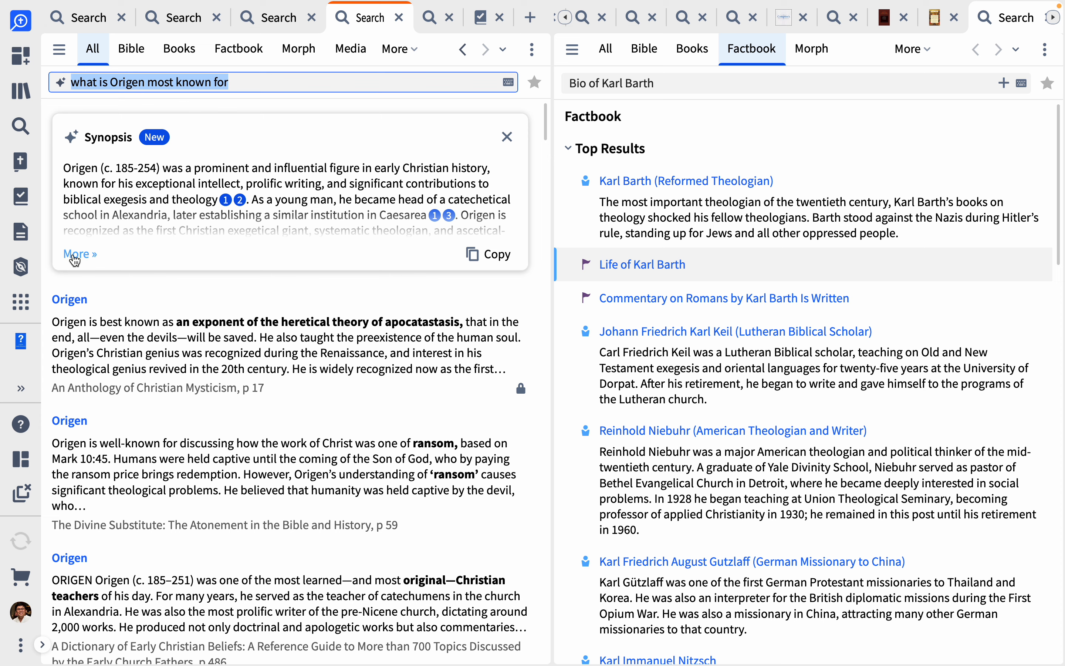
{"action": "left_click", "coordinate": [79, 254]}
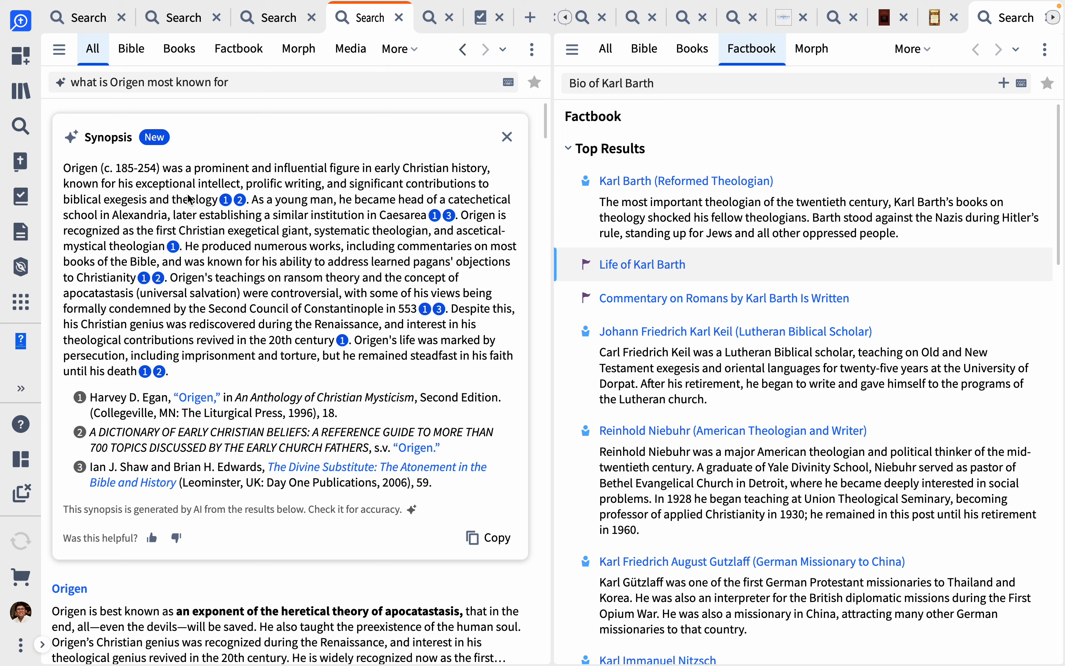
{"action": "scroll", "coordinate": [271, 263], "scroll_direction": "down", "scroll_amount": 10}
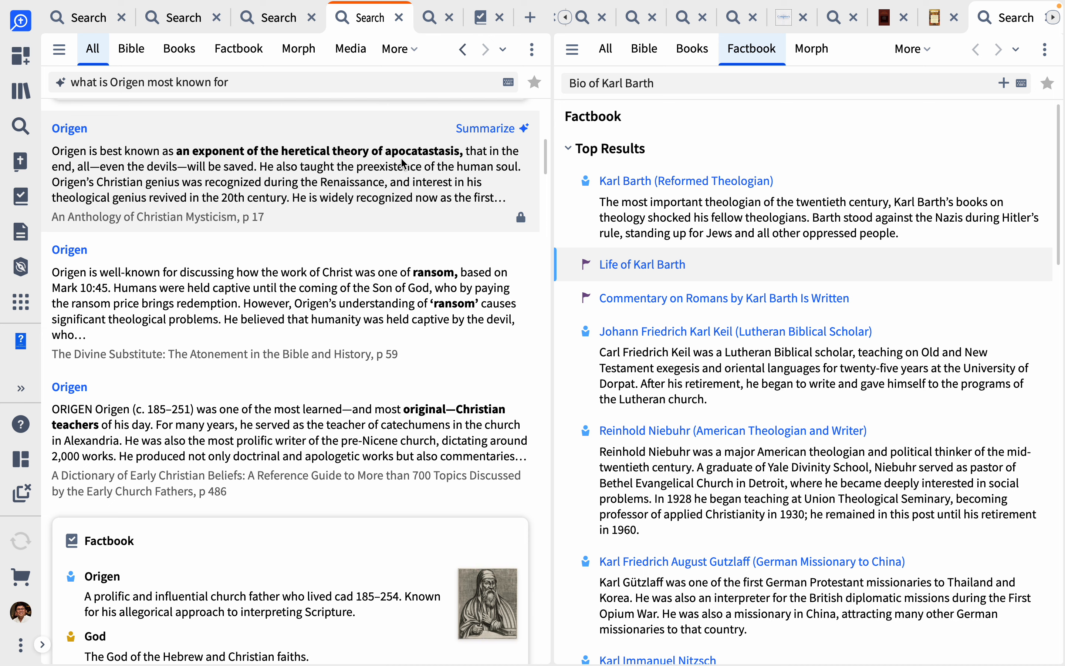
{"action": "scroll", "coordinate": [396, 214], "scroll_direction": "down", "scroll_amount": 3}
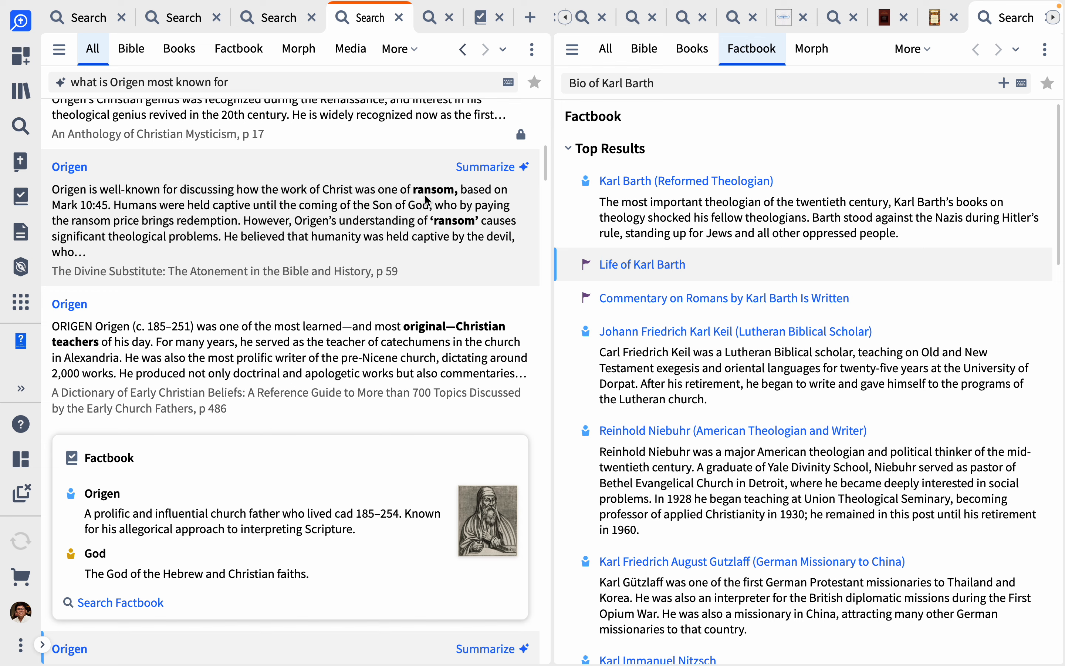
{"action": "scroll", "coordinate": [409, 251], "scroll_direction": "down", "scroll_amount": 2}
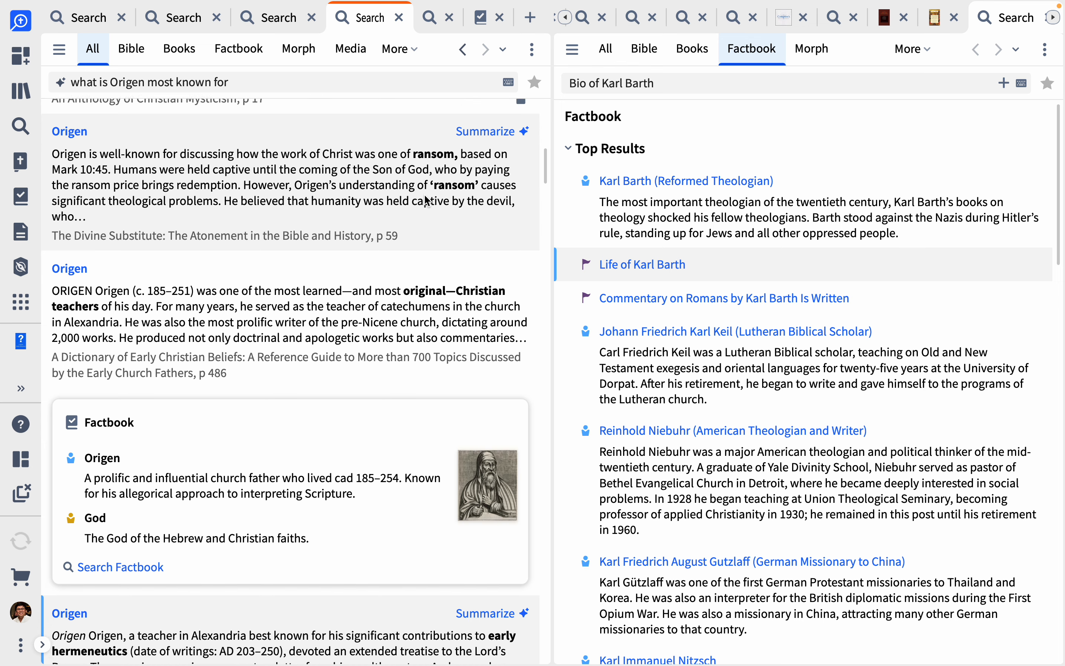
{"action": "scroll", "coordinate": [390, 302], "scroll_direction": "down", "scroll_amount": 10}
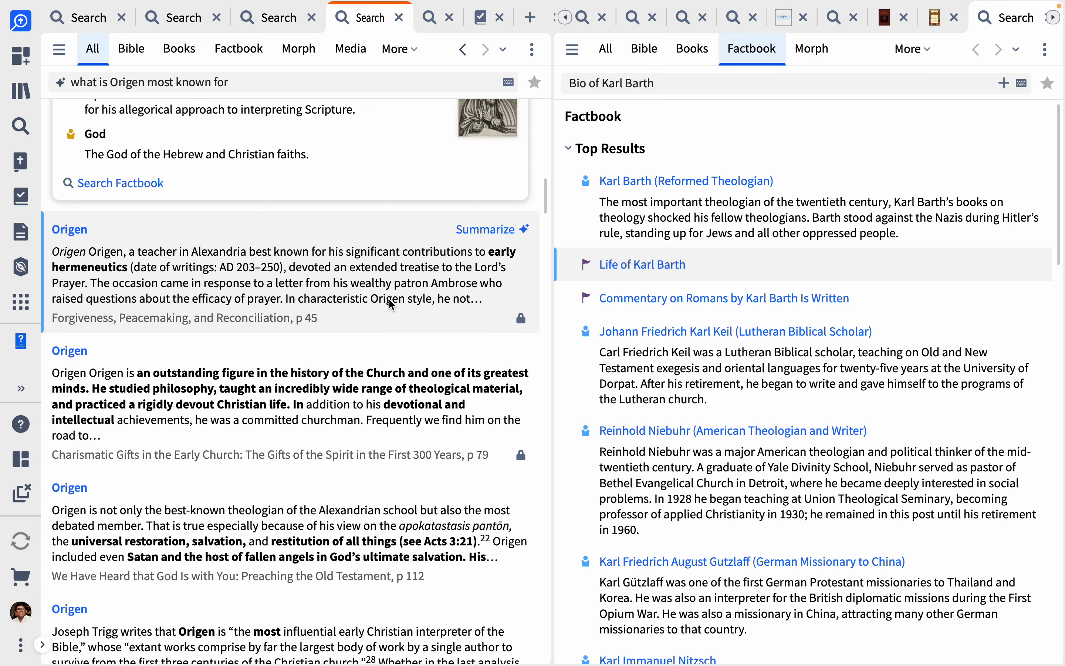
{"action": "scroll", "coordinate": [389, 302], "scroll_direction": "down", "scroll_amount": 6}
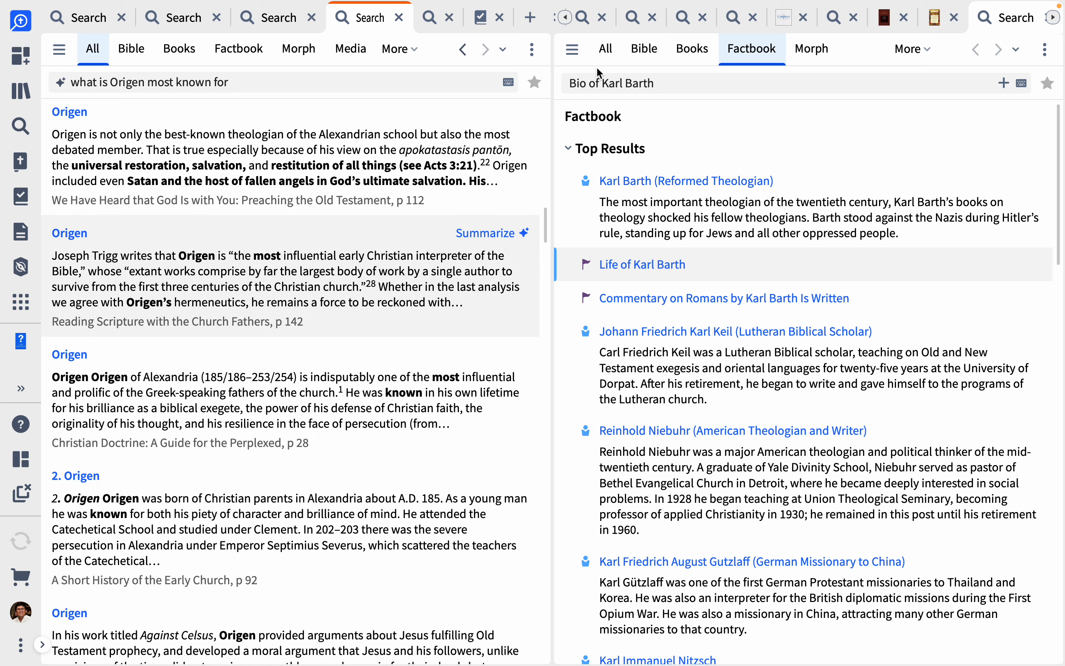
- Bring up the "what are the views on atonement" search, expand its synopsis, and examine the cited sources, book results and Factbook section
{"action": "left_click", "coordinate": [434, 22]}
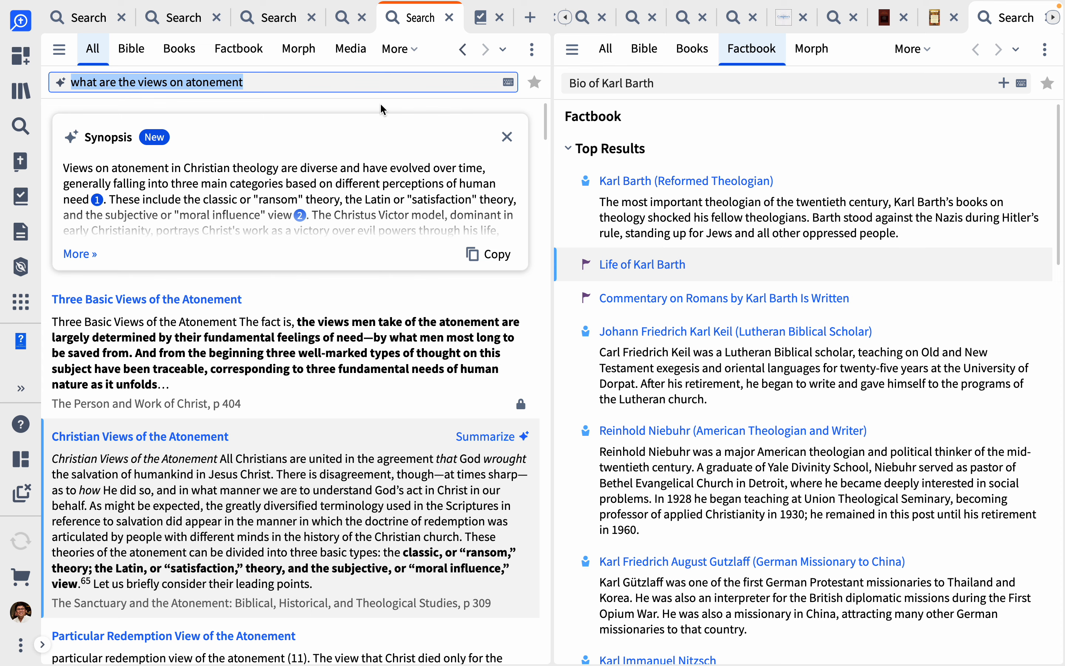
{"action": "left_click", "coordinate": [80, 253]}
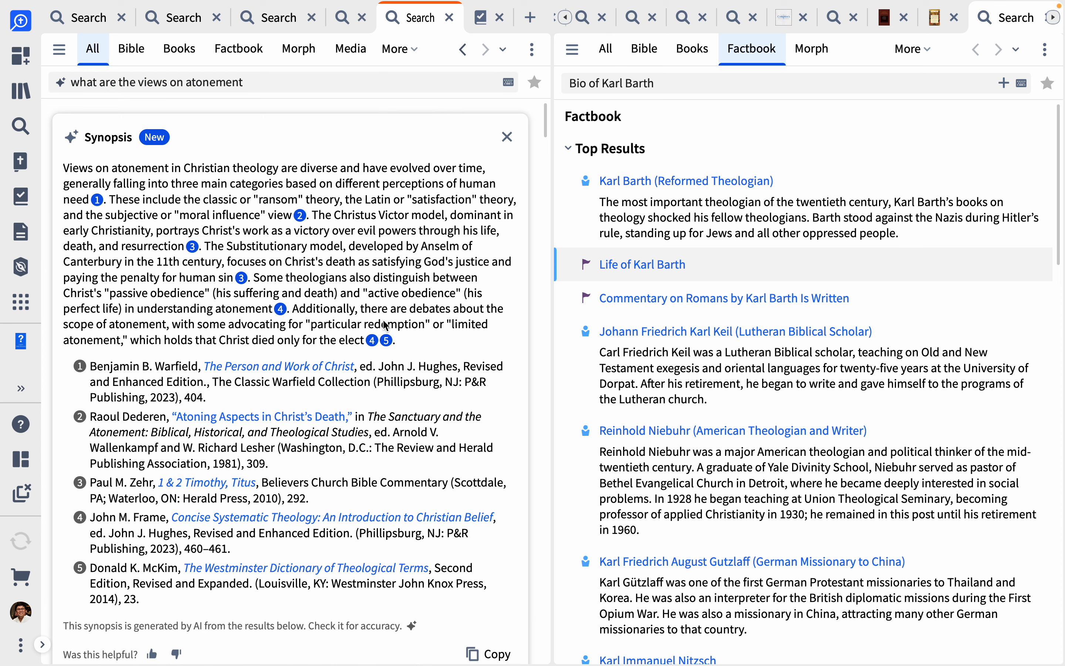
{"action": "scroll", "coordinate": [457, 326], "scroll_direction": "down", "scroll_amount": 1}
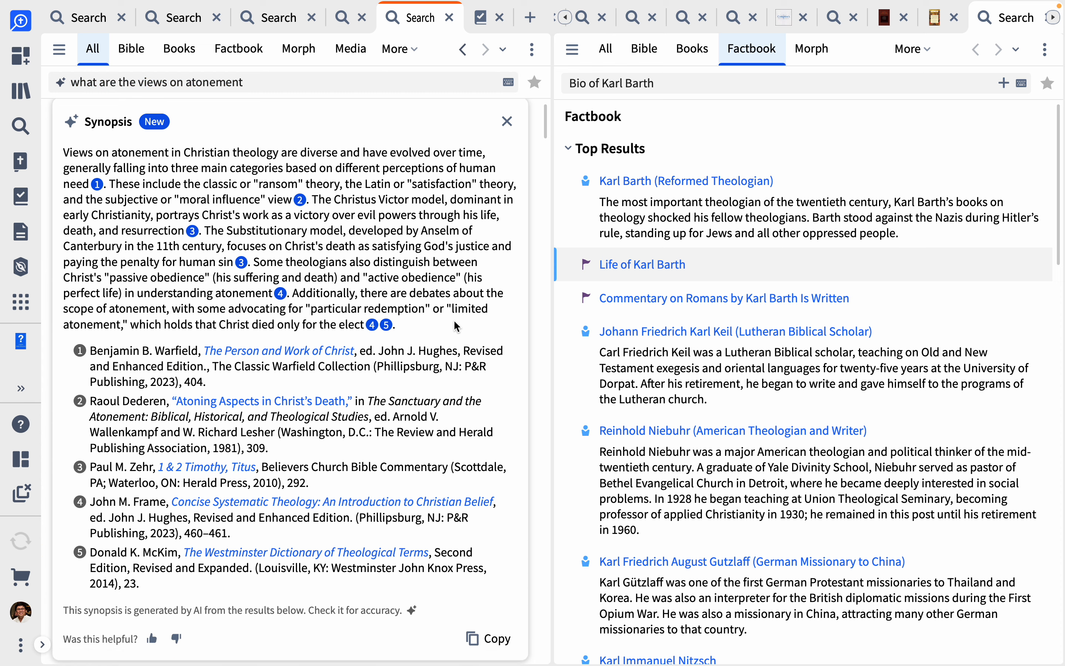
{"action": "scroll", "coordinate": [455, 324], "scroll_direction": "down", "scroll_amount": 10}
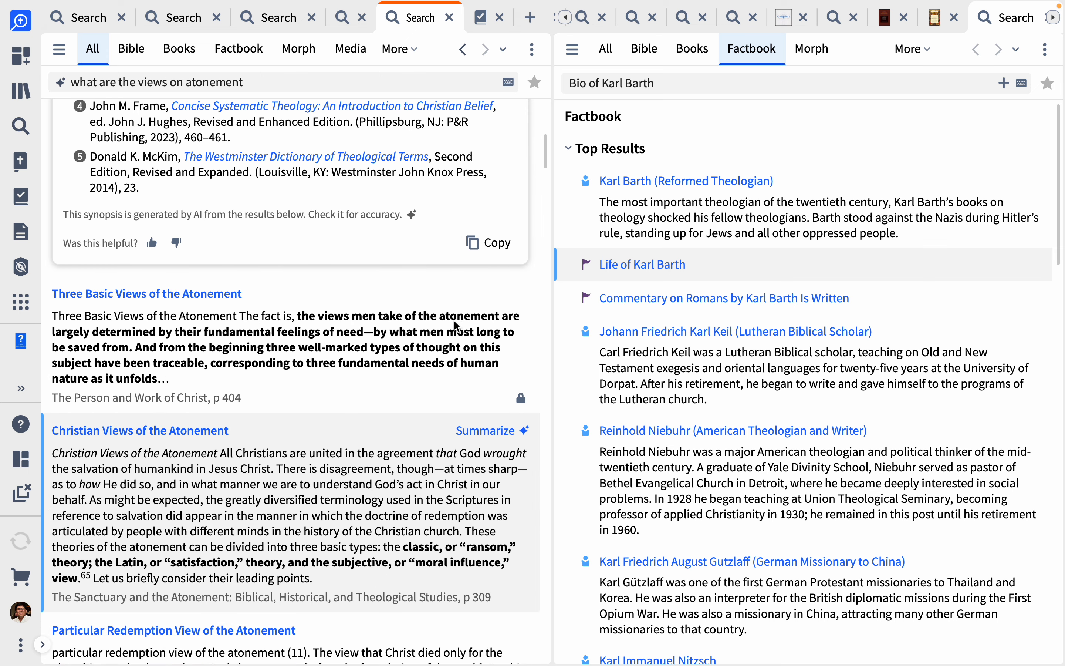
{"action": "scroll", "coordinate": [455, 326], "scroll_direction": "down", "scroll_amount": 5}
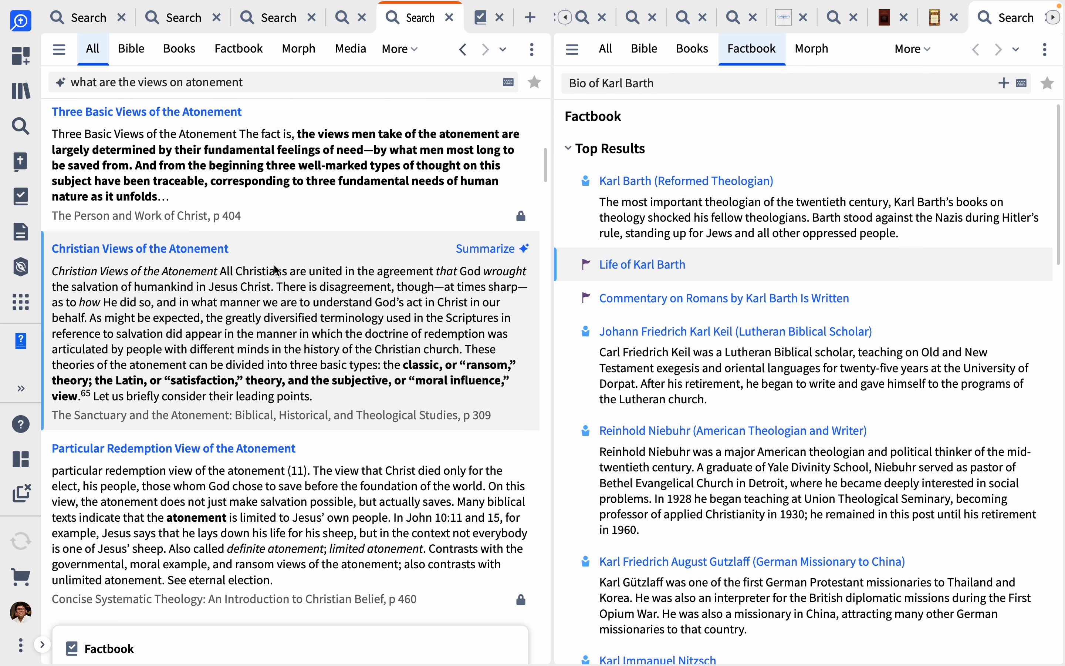
{"action": "scroll", "coordinate": [278, 275], "scroll_direction": "down", "scroll_amount": 3}
{"action": "scroll", "coordinate": [278, 275], "scroll_direction": "down", "scroll_amount": 5}
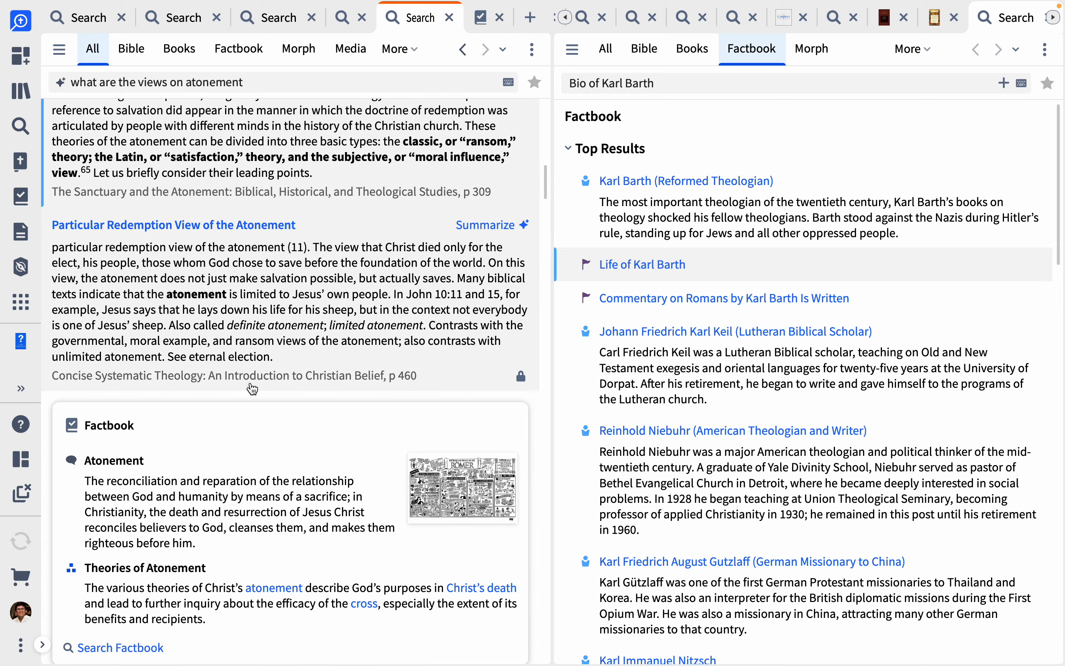
{"action": "scroll", "coordinate": [251, 388], "scroll_direction": "down", "scroll_amount": 6}
{"action": "scroll", "coordinate": [252, 388], "scroll_direction": "down", "scroll_amount": 3}
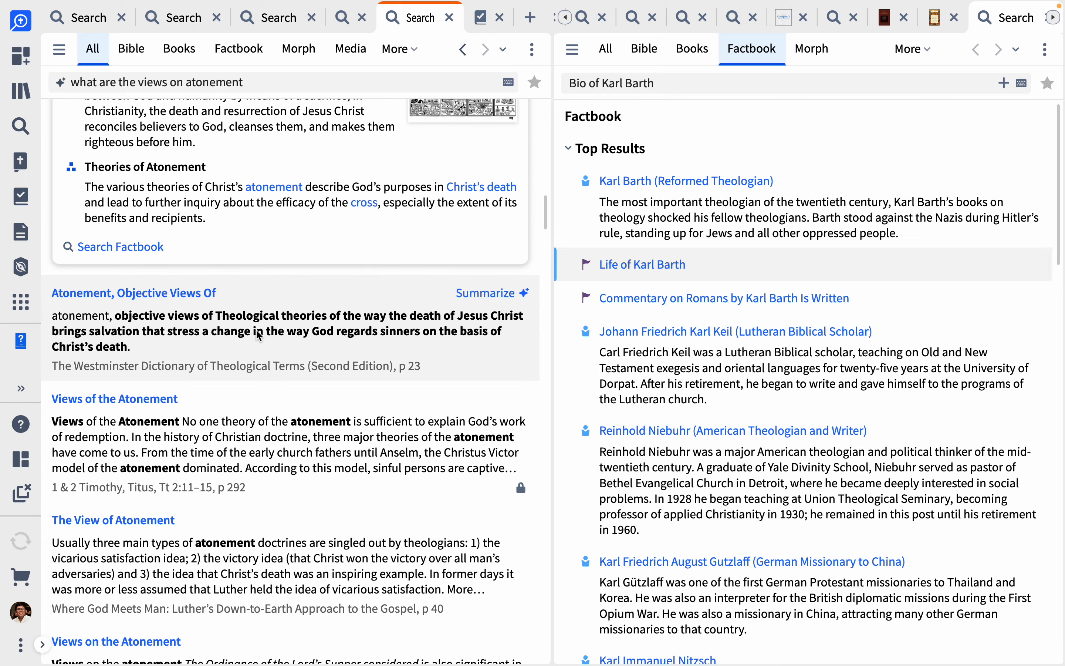
{"action": "scroll", "coordinate": [260, 410], "scroll_direction": "down", "scroll_amount": 9}
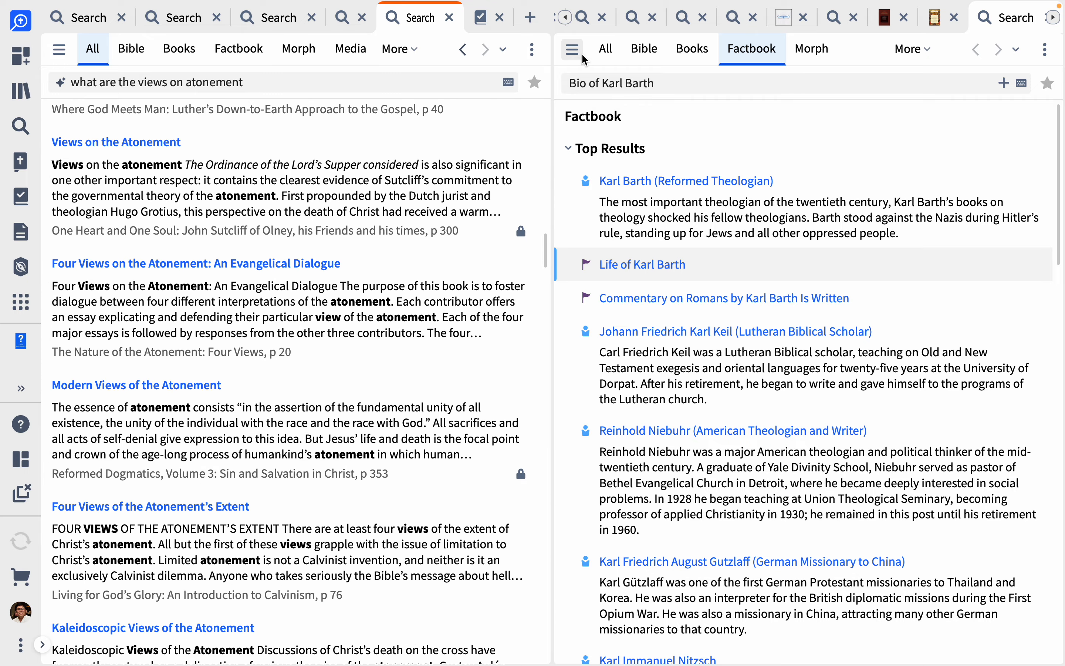
- Bring up the "how did the apostle Peter die" search and examine its synopsis preview, book results and Factbook section
{"action": "left_click", "coordinate": [565, 18]}
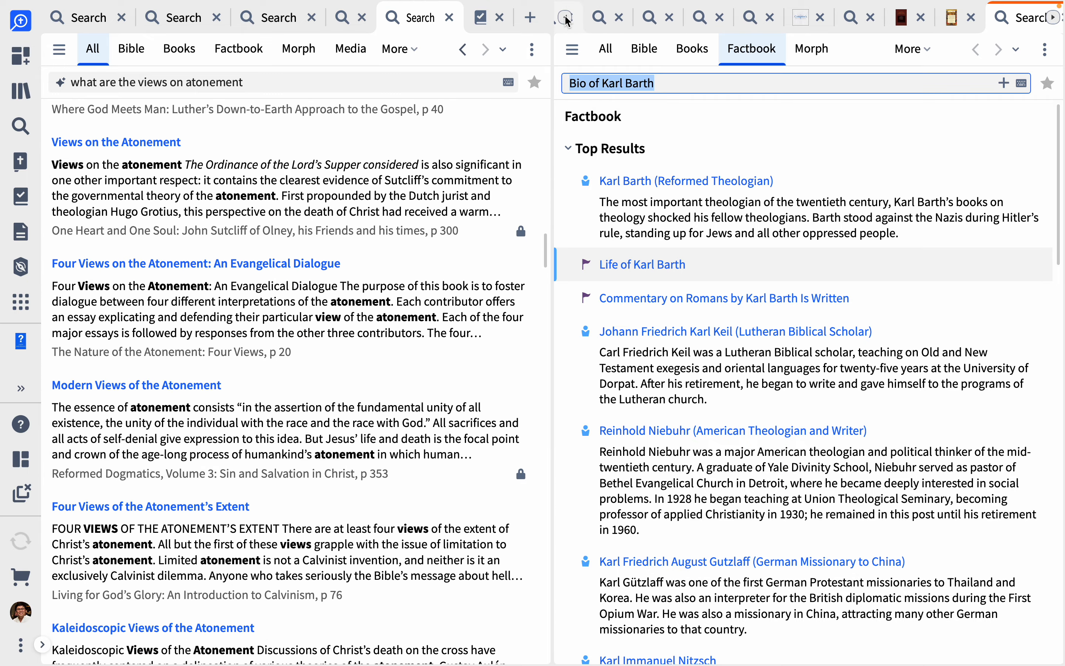
{"action": "left_click", "coordinate": [597, 19]}
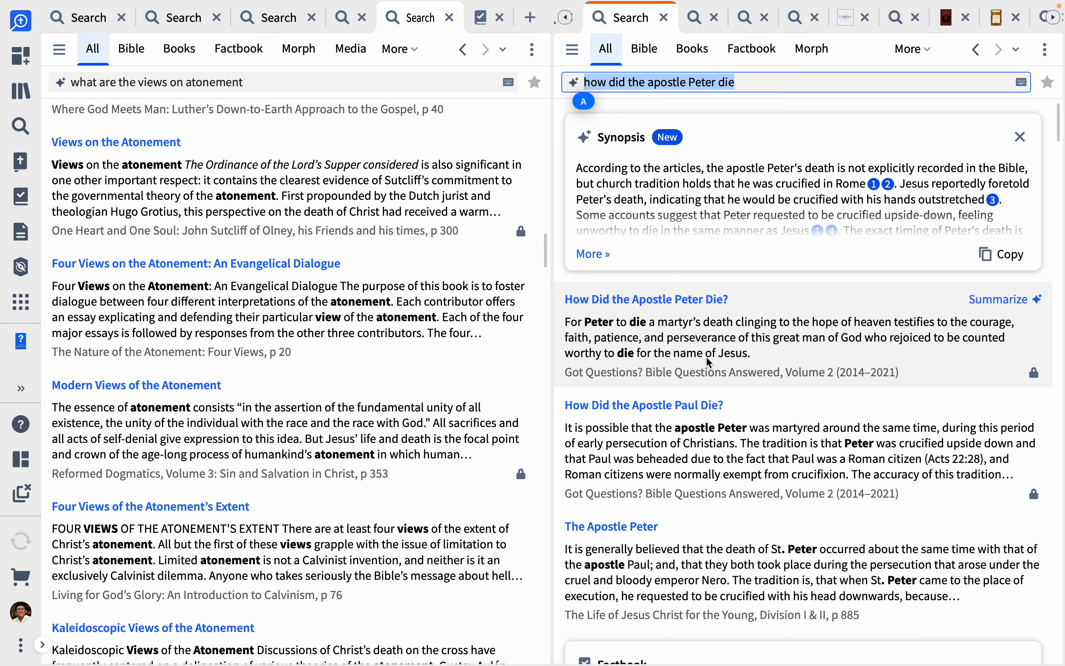
{"action": "scroll", "coordinate": [708, 362], "scroll_direction": "down", "scroll_amount": 3}
{"action": "scroll", "coordinate": [708, 362], "scroll_direction": "down", "scroll_amount": 2}
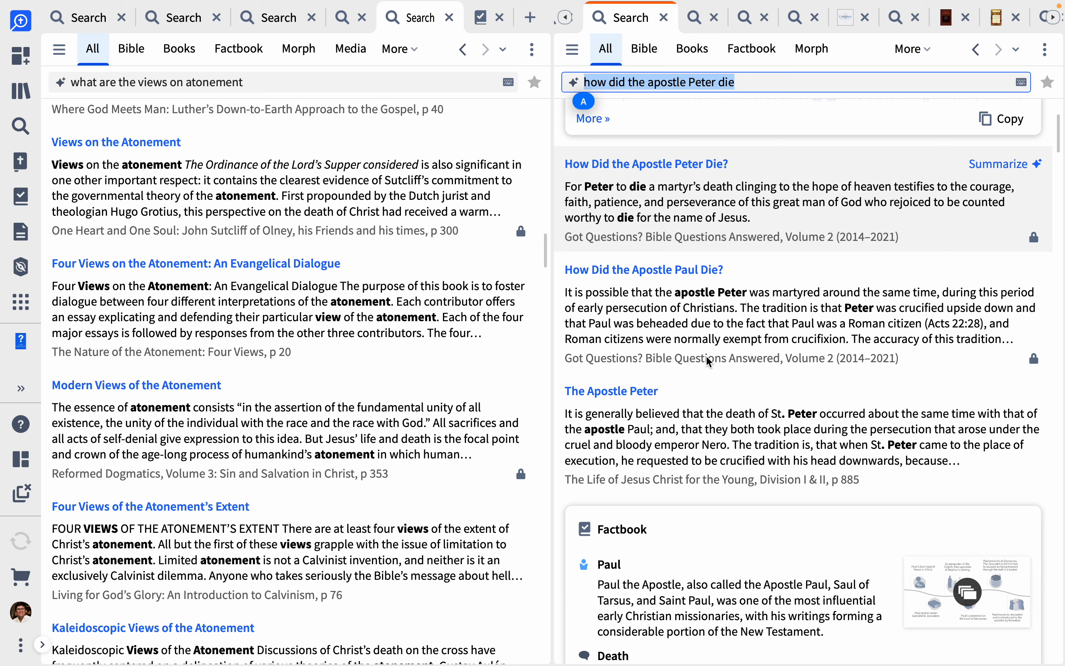
{"action": "scroll", "coordinate": [707, 362], "scroll_direction": "down", "scroll_amount": 4}
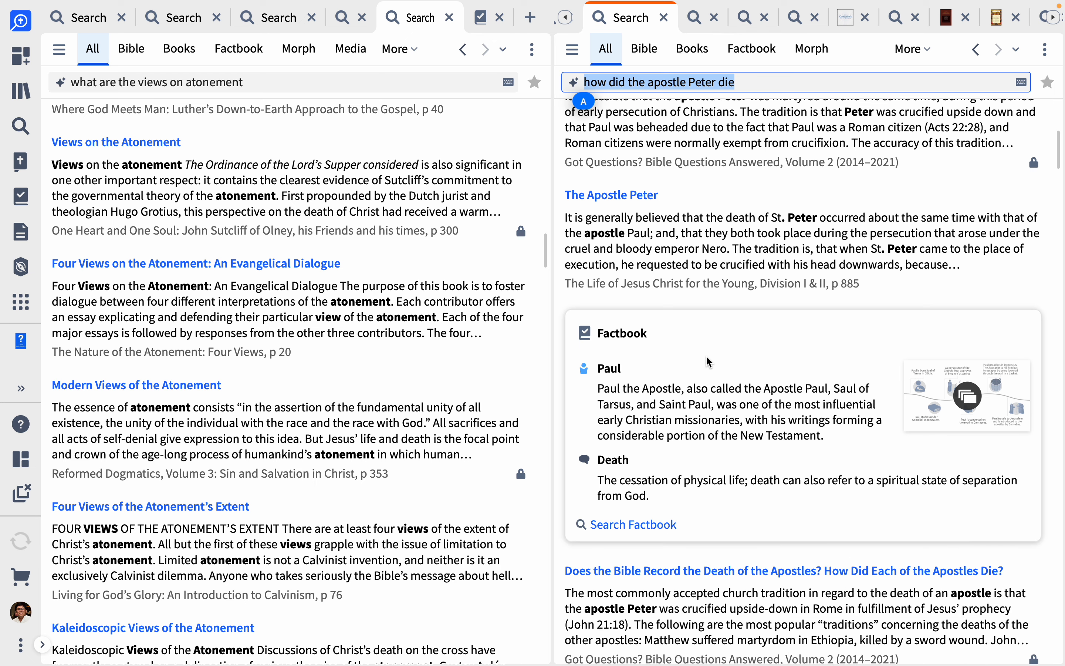
{"action": "scroll", "coordinate": [708, 362], "scroll_direction": "down", "scroll_amount": 5}
{"action": "scroll", "coordinate": [708, 362], "scroll_direction": "down", "scroll_amount": 1}
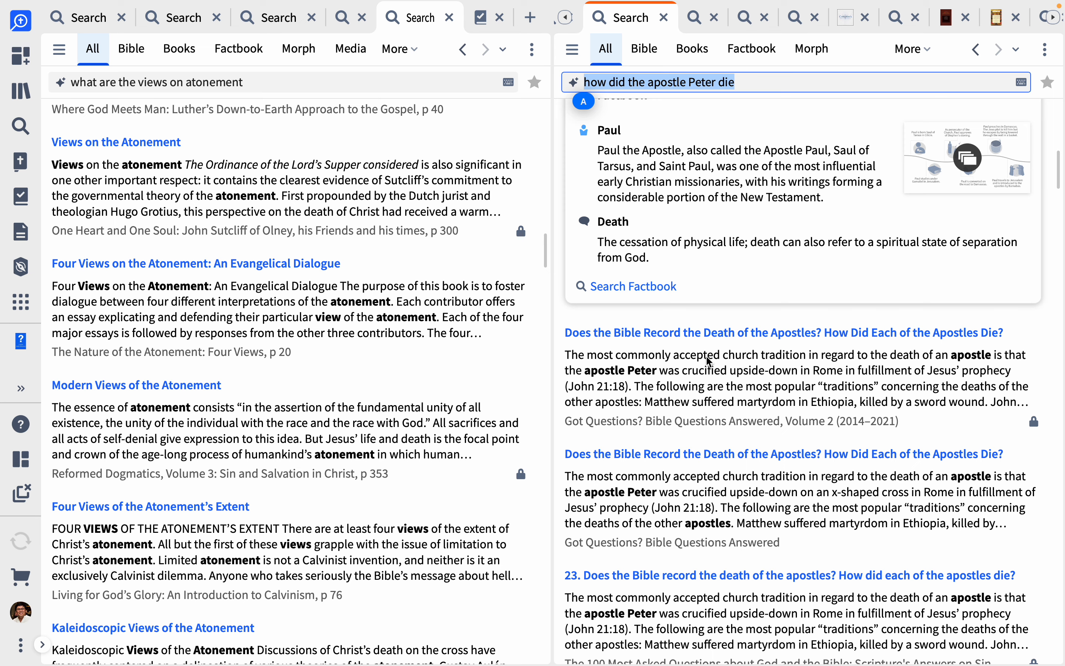
{"action": "scroll", "coordinate": [707, 362], "scroll_direction": "down", "scroll_amount": 3}
{"action": "scroll", "coordinate": [708, 362], "scroll_direction": "down", "scroll_amount": 1}
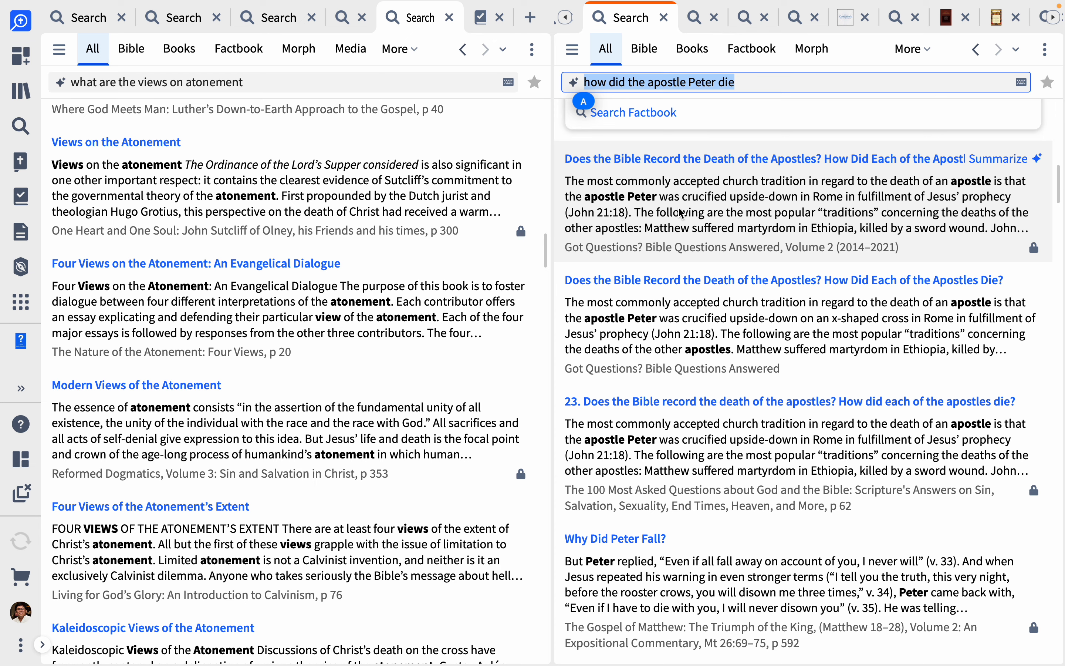
- View the "did the apostle Thomas go to India" synopsis, and review the "why Jesus descended into hades" search with its synopsis expanded
{"action": "left_click", "coordinate": [692, 20]}
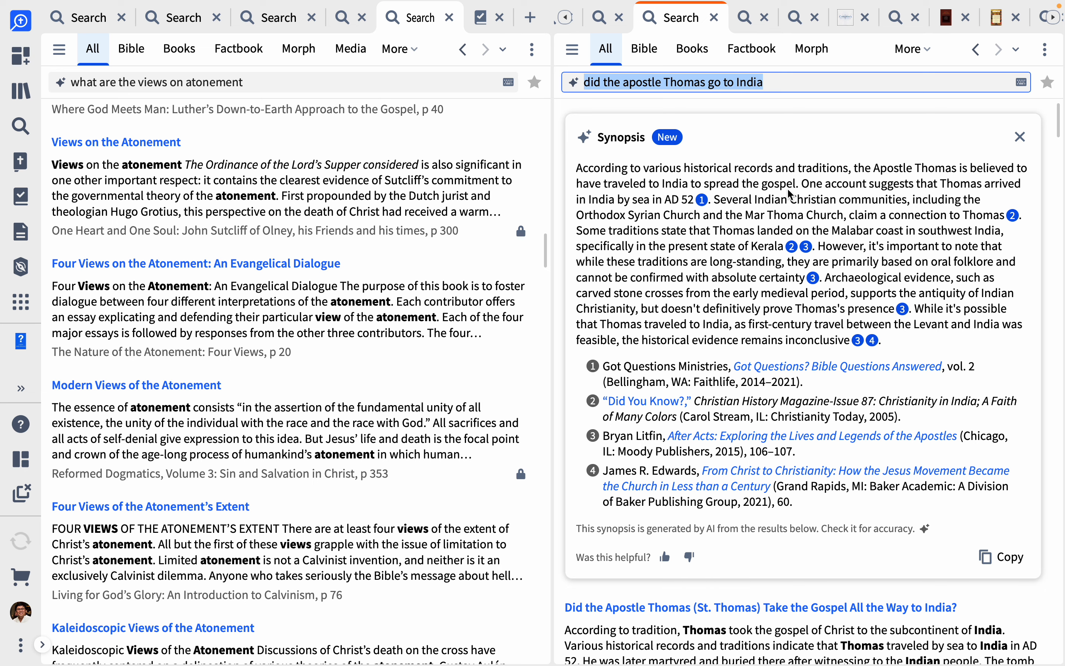
{"action": "left_click", "coordinate": [742, 20]}
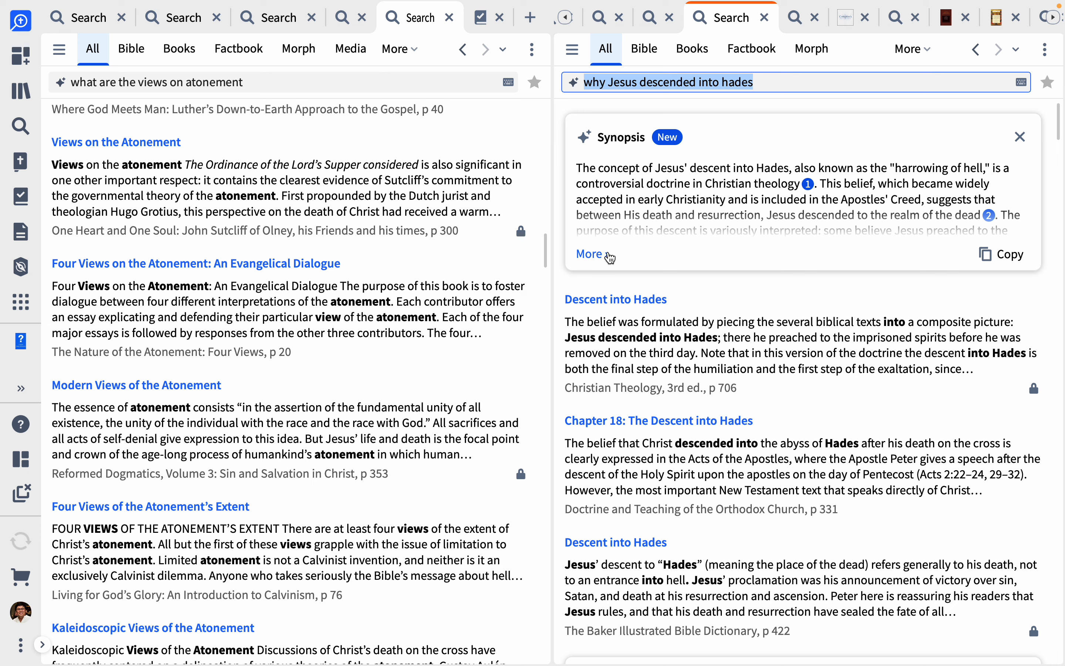
{"action": "left_click", "coordinate": [605, 254]}
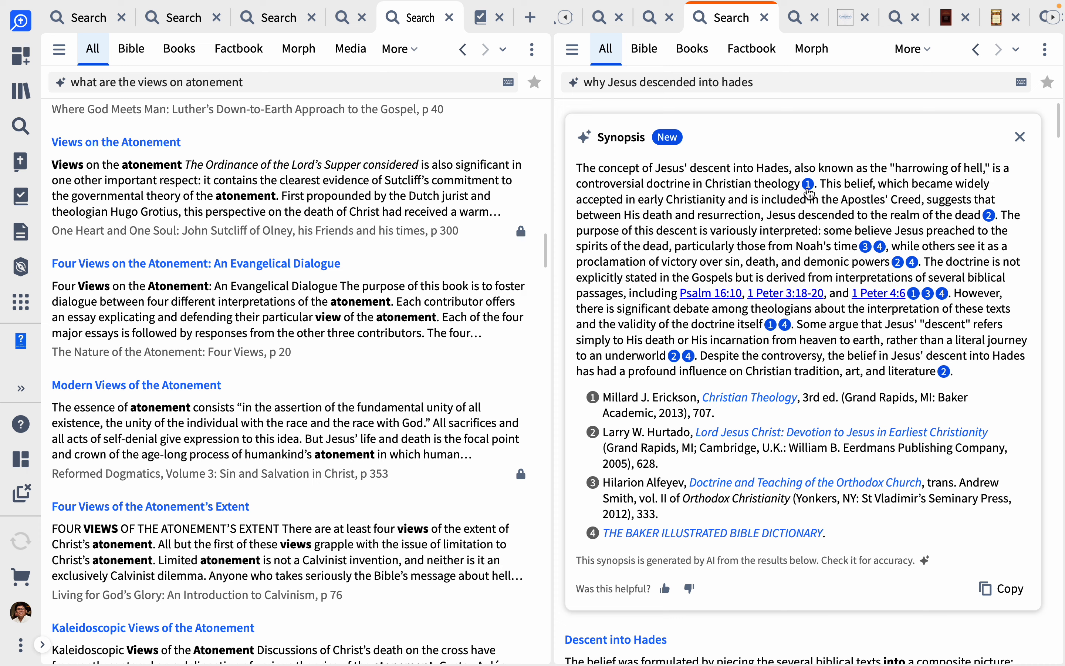
{"action": "scroll", "coordinate": [852, 230], "scroll_direction": "down", "scroll_amount": 15}
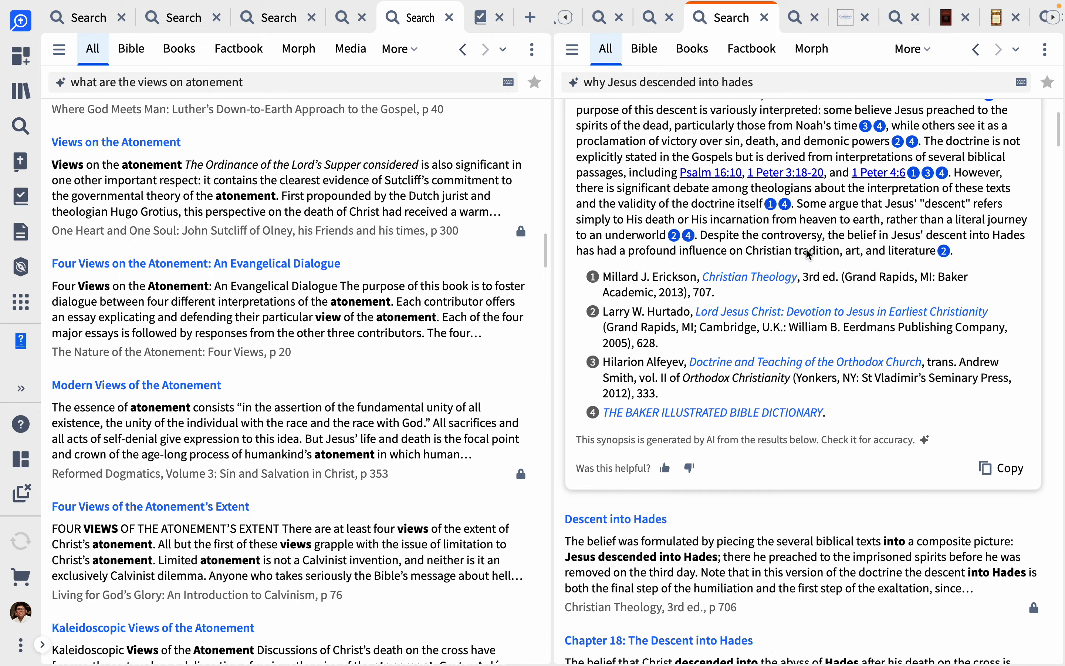
{"action": "scroll", "coordinate": [808, 254], "scroll_direction": "down", "scroll_amount": 10}
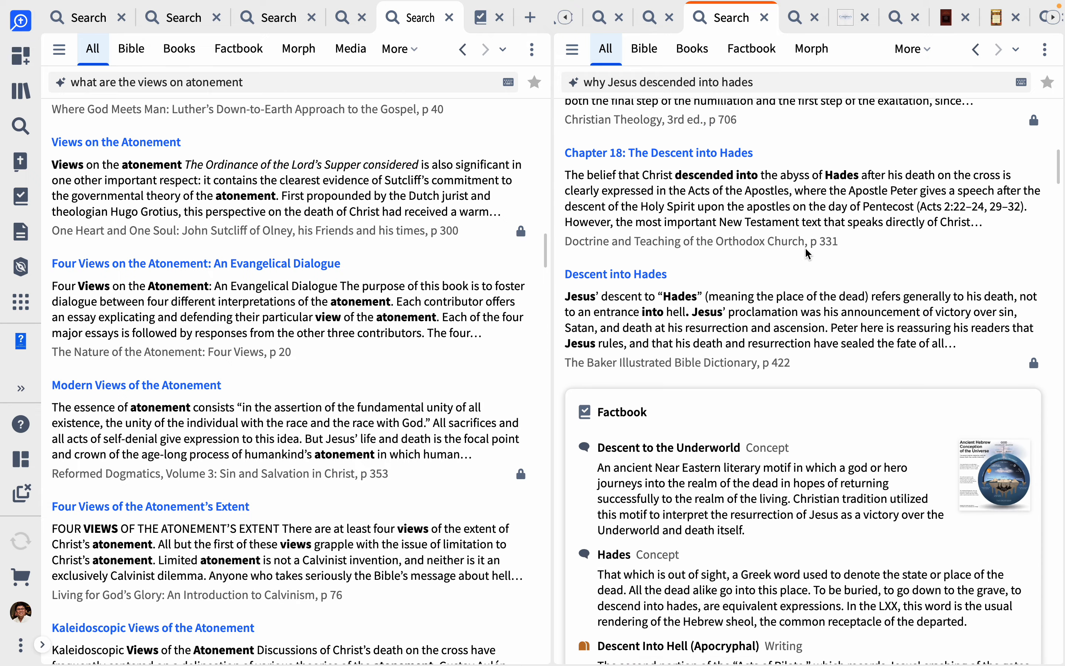
{"action": "scroll", "coordinate": [808, 254], "scroll_direction": "down", "scroll_amount": 8}
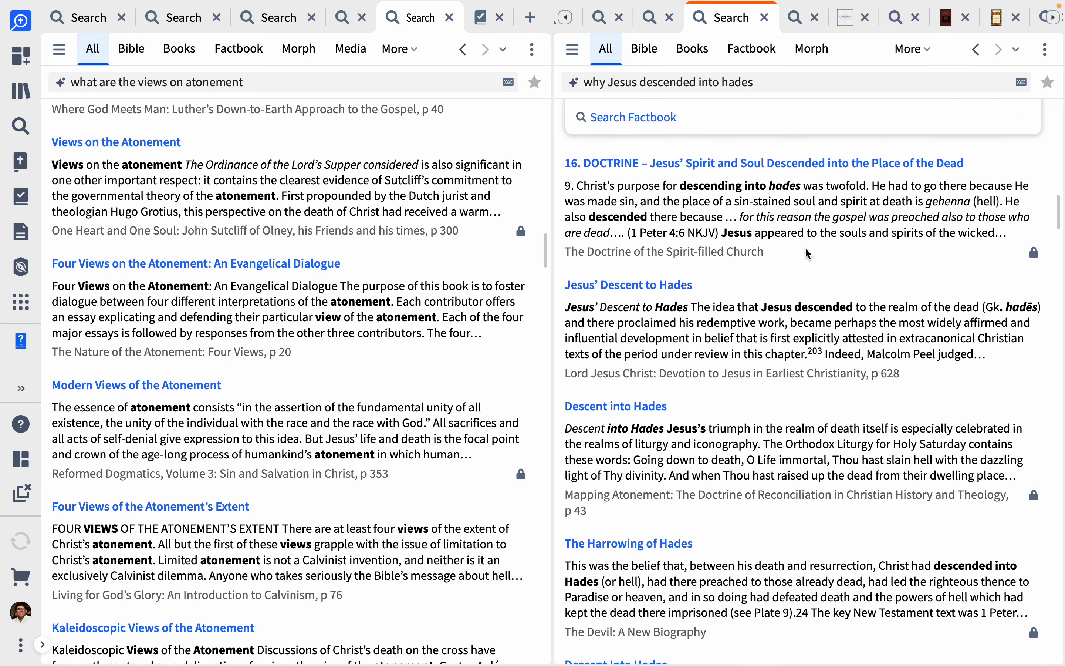
- Bring up the "what are the two goats of Yom Kippur for" search, examine its synopsis, book results and Factbook section, and return to the synopsis
{"action": "left_click", "coordinate": [796, 19]}
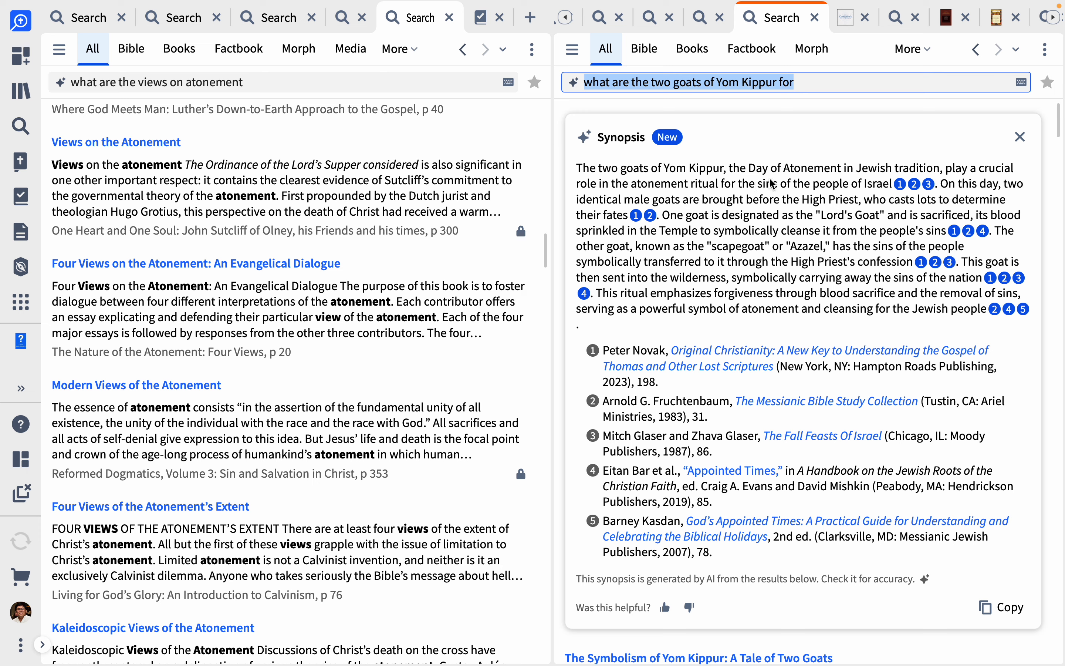
{"action": "left_click", "coordinate": [824, 173]}
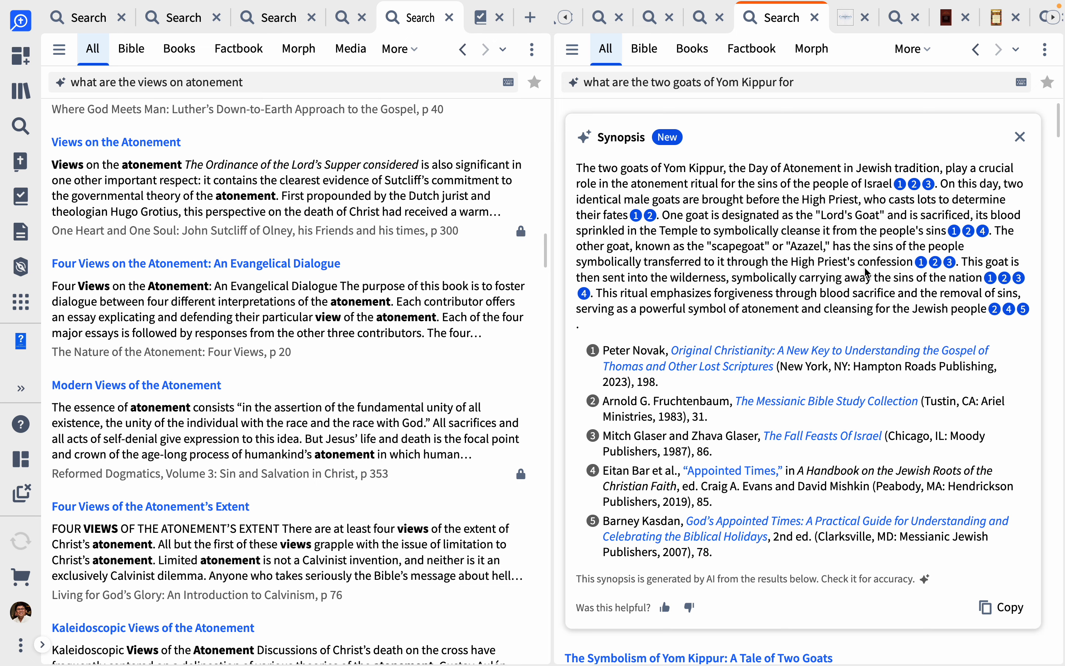
{"action": "scroll", "coordinate": [865, 272], "scroll_direction": "down", "scroll_amount": 10}
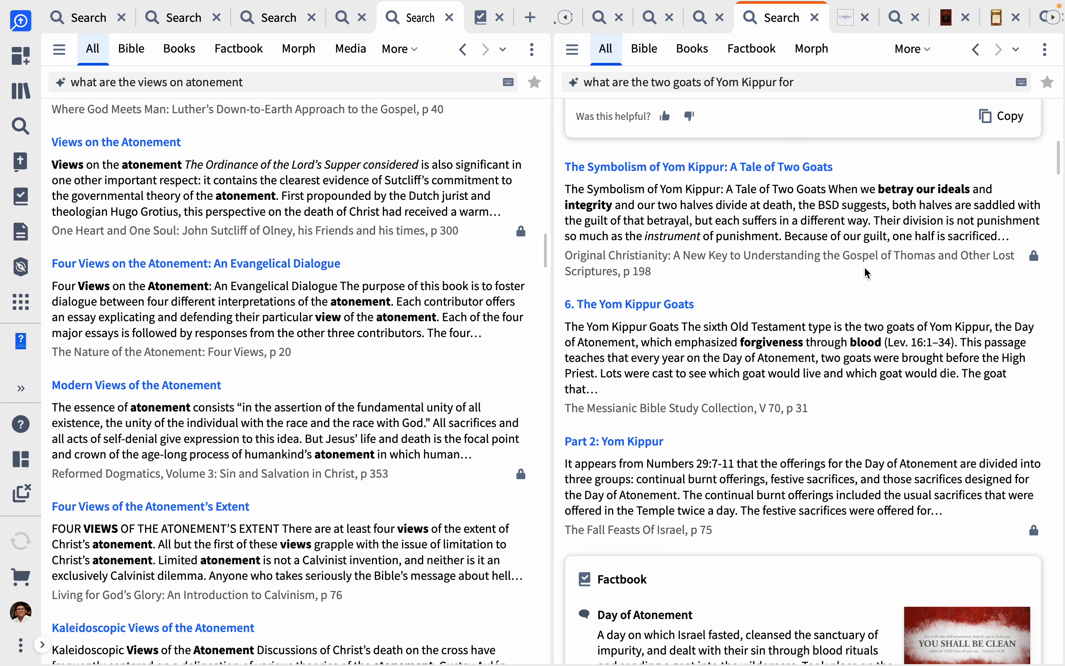
{"action": "scroll", "coordinate": [759, 409], "scroll_direction": "down", "scroll_amount": 5}
{"action": "scroll", "coordinate": [759, 409], "scroll_direction": "down", "scroll_amount": 10}
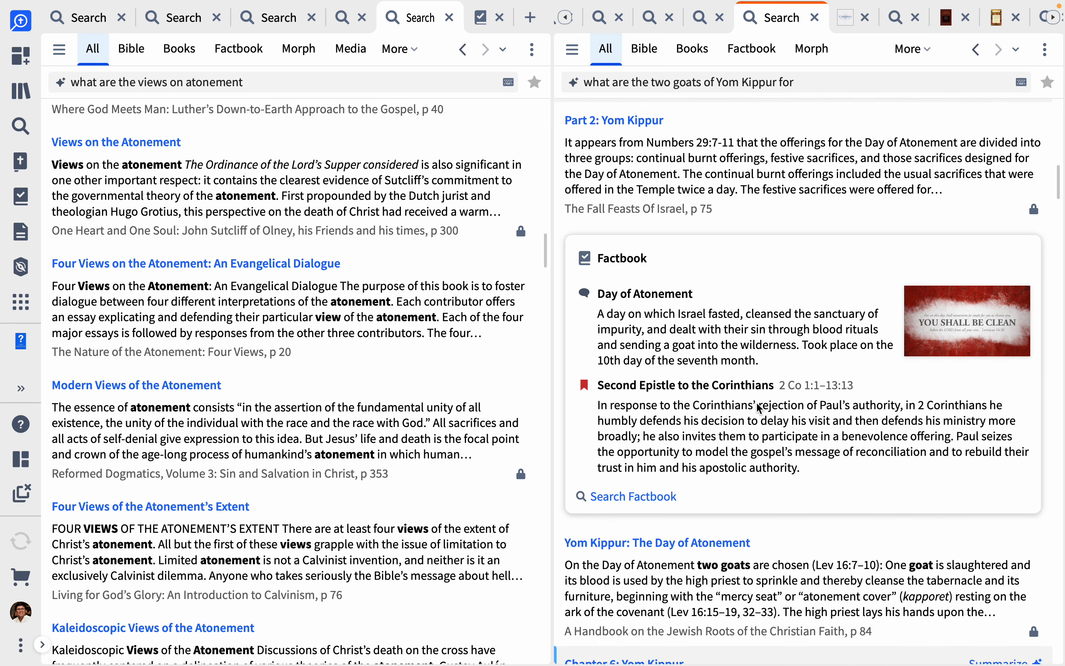
{"action": "scroll", "coordinate": [759, 409], "scroll_direction": "down", "scroll_amount": 7}
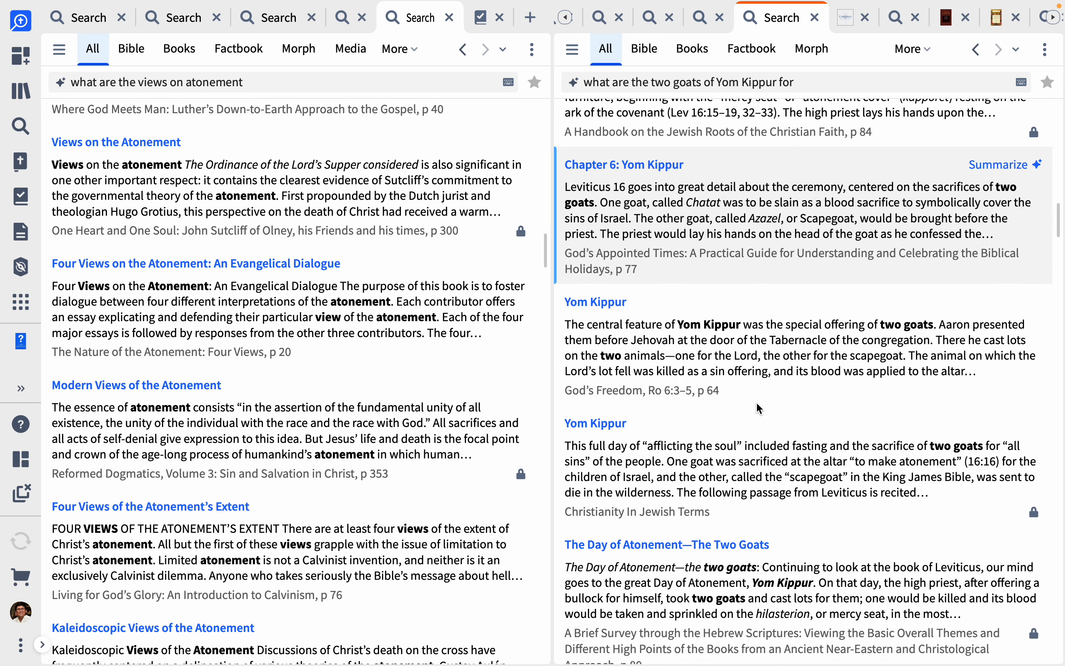
{"action": "mouse_move", "coordinate": [752, 216]}
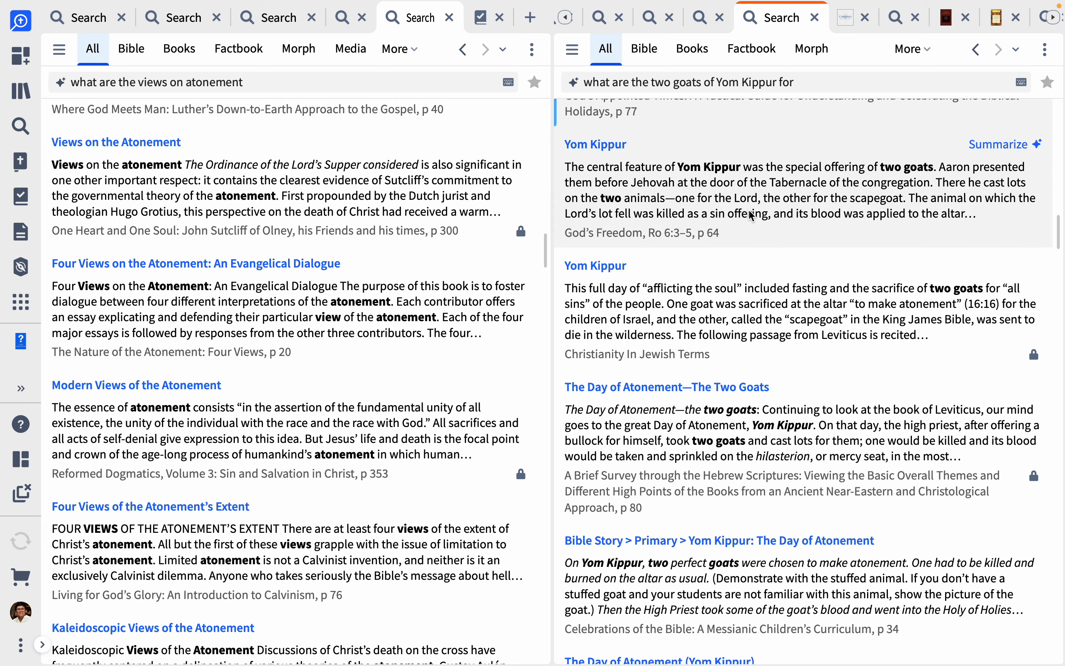
{"action": "scroll", "coordinate": [752, 215], "scroll_direction": "up", "scroll_amount": 20}
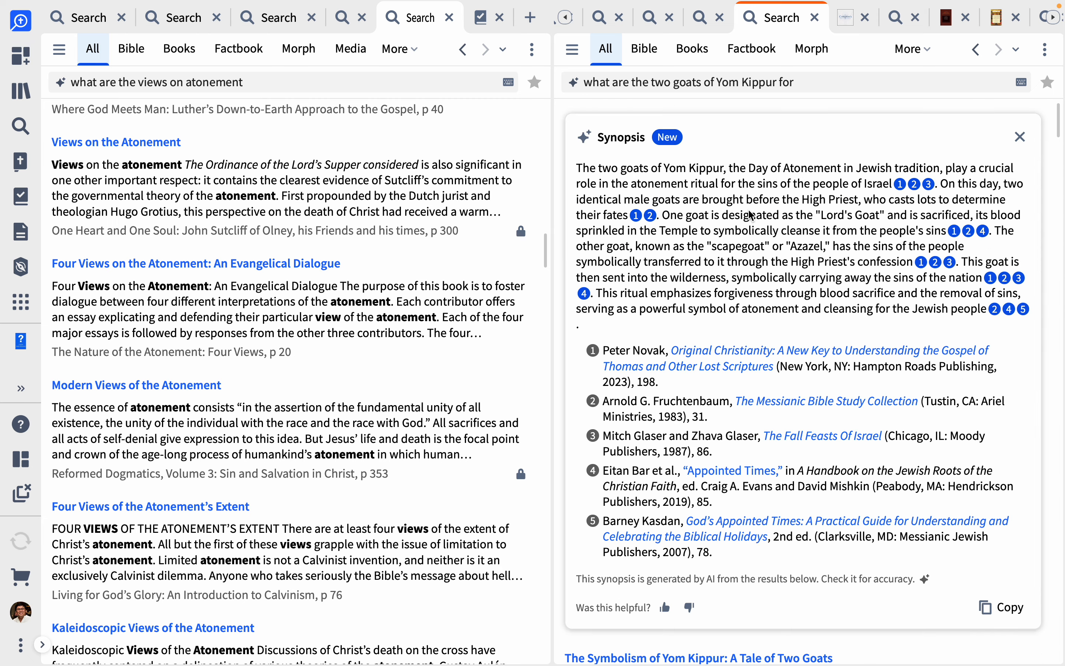